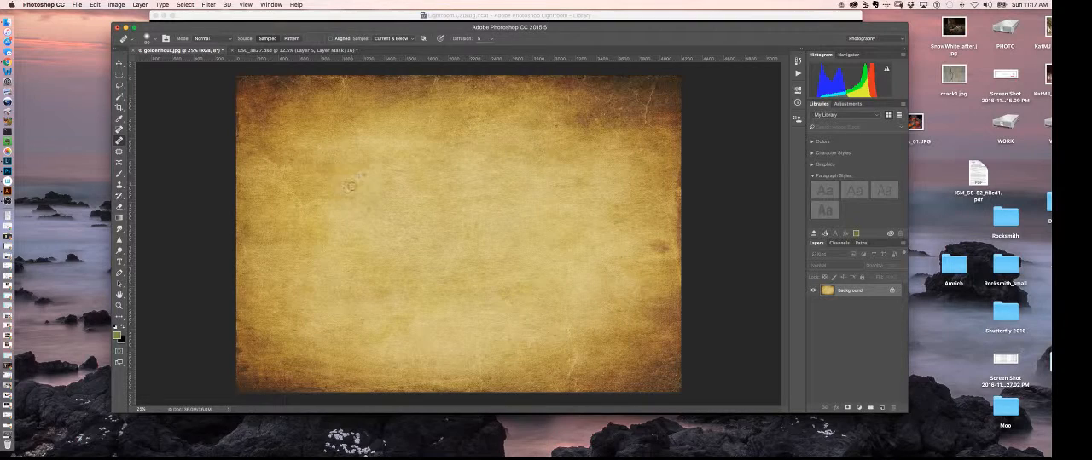
Step: Heal the scratches and blemishes across the middle of the goldenhour.jpg texture with the healing brush
alt+click(334, 220)
alt+click(405, 207)
drag(414, 241, 412, 214)
alt+click(380, 187)
drag(392, 169, 411, 175)
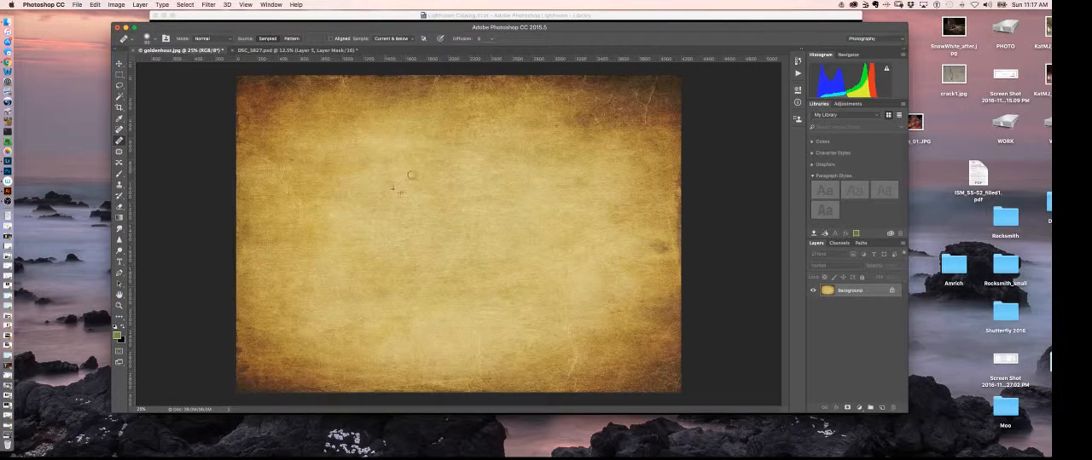
alt+click(434, 311)
drag(446, 284, 414, 270)
Step: Copy the entire goldenhour.jpg texture and paste it as a new top layer in DSC_3827.psd
key(super+a)
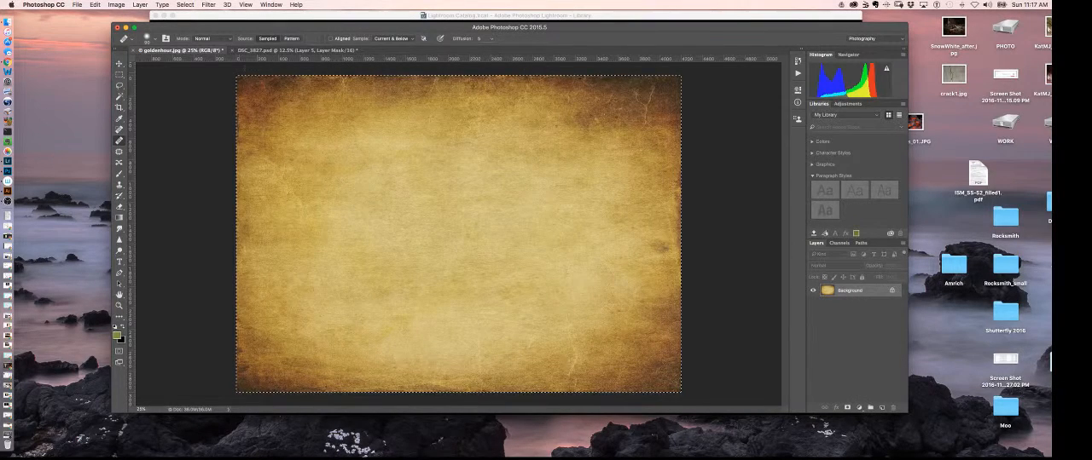
click(282, 51)
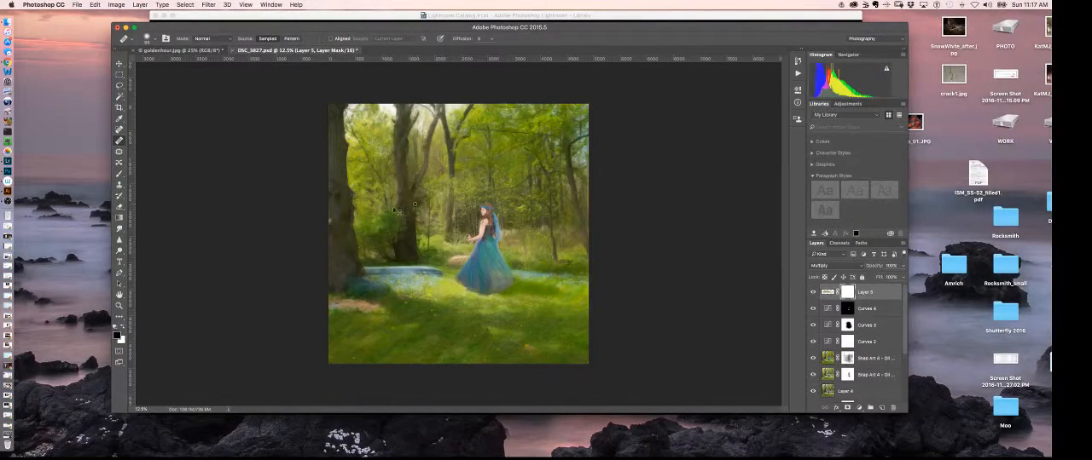
key(super+v)
click(458, 279)
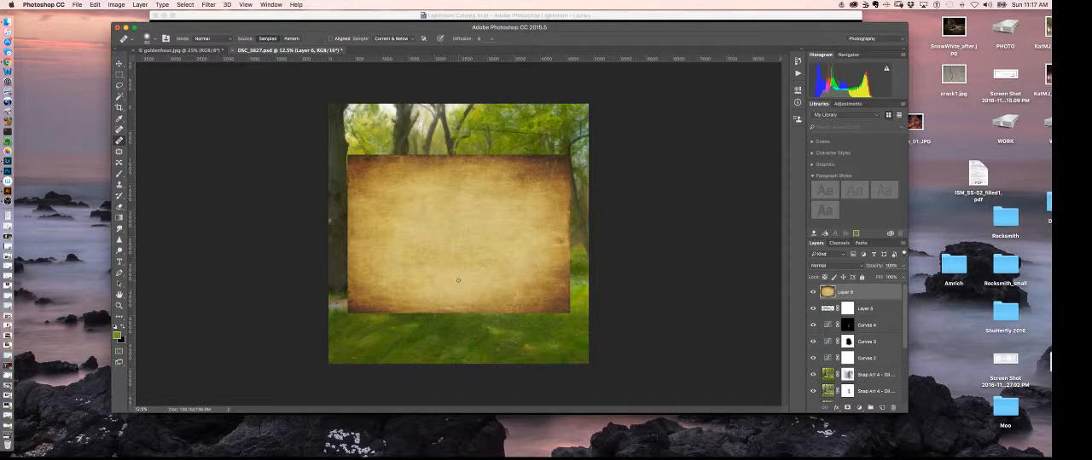
Step: Stretch the pasted texture layer with Free Transform until it covers the whole forest image
key(super+t)
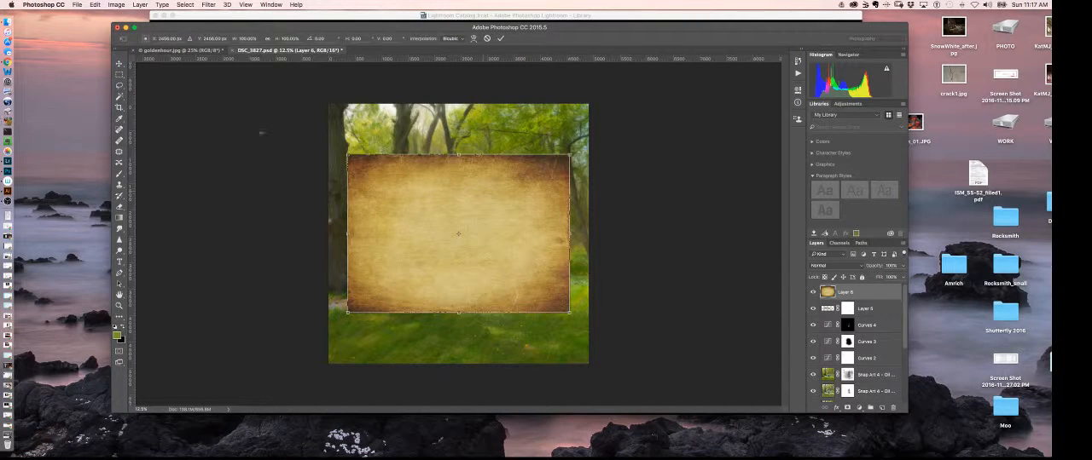
drag(341, 155, 328, 104)
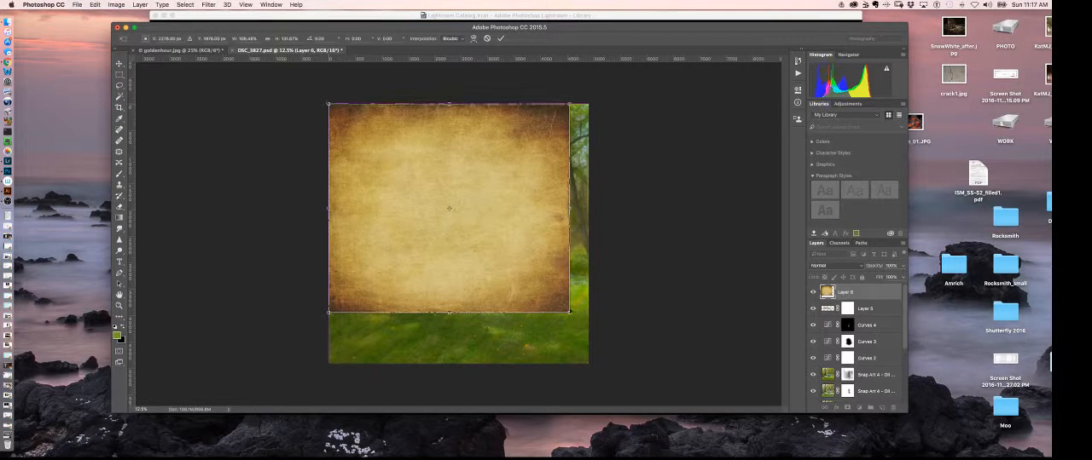
drag(572, 314, 591, 365)
key(Return)
key(j)
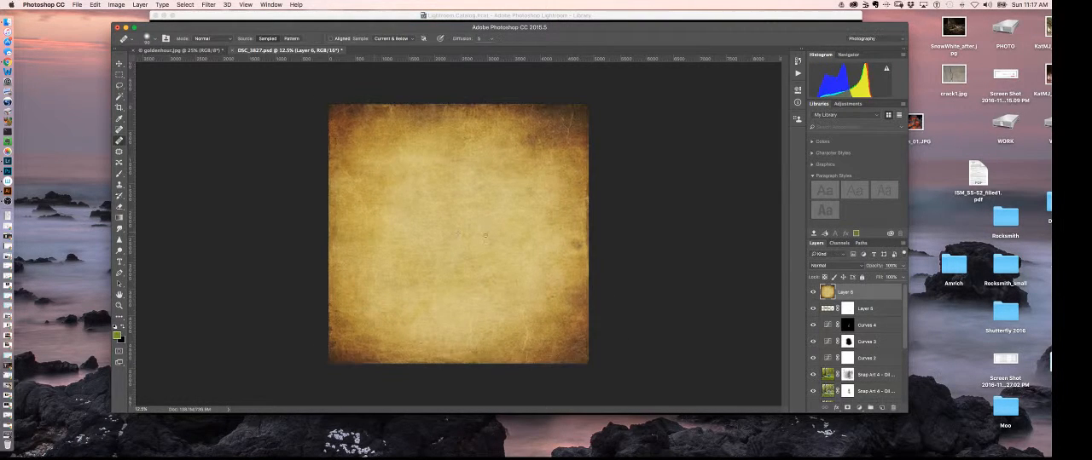
Step: Set the texture layer's blend mode to Multiply and lower its opacity slightly
click(832, 266)
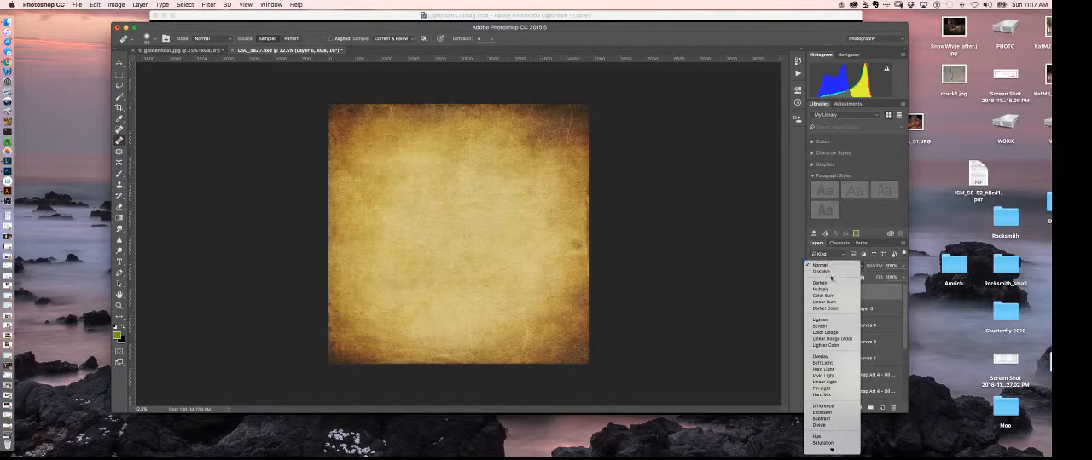
click(825, 290)
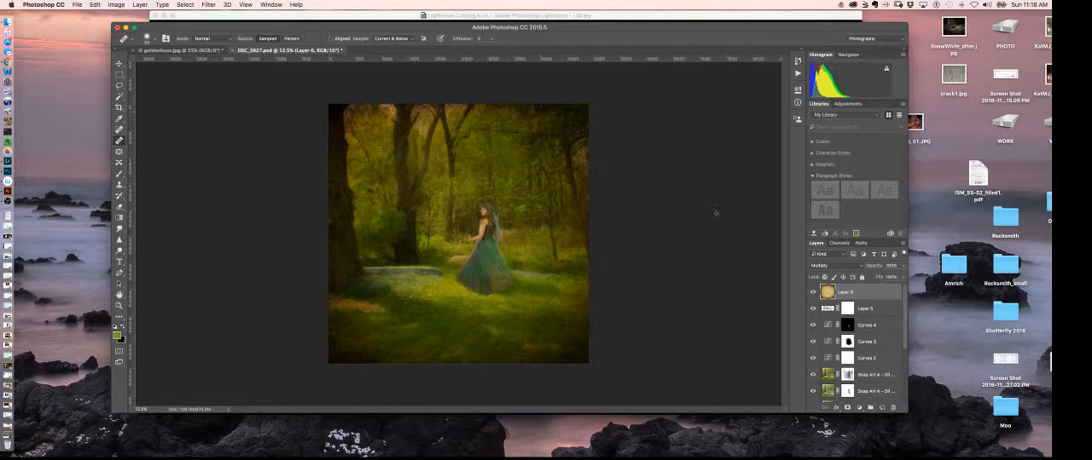
click(902, 266)
drag(901, 277, 900, 278)
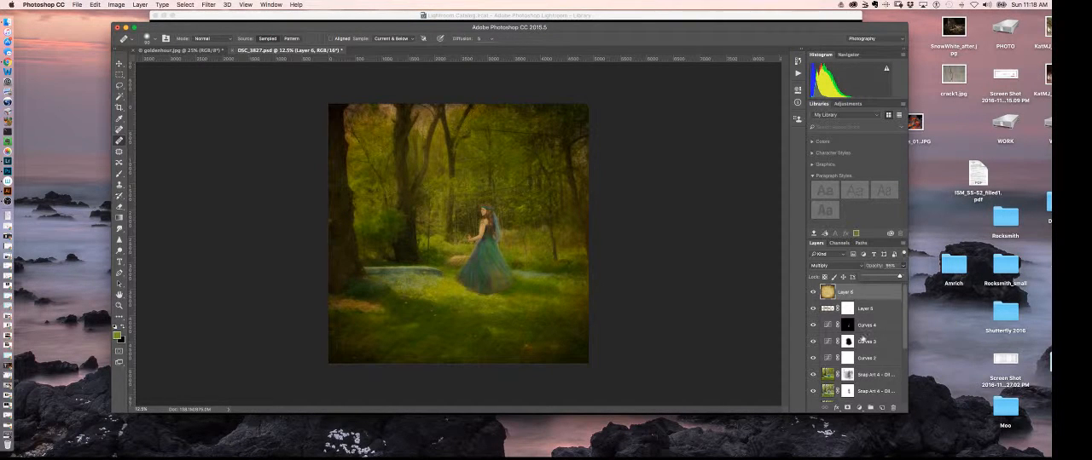
Step: Add a white layer mask to the texture layer
click(847, 407)
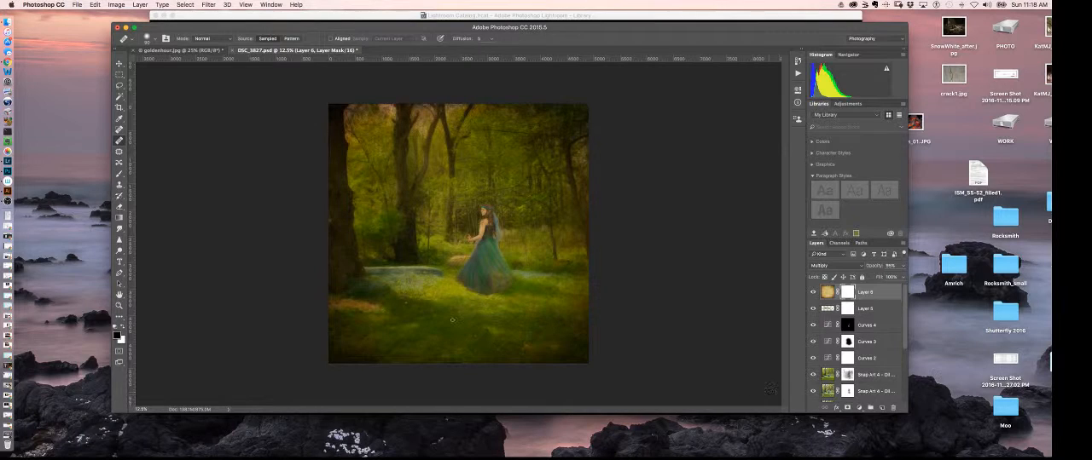
key(super+equal)
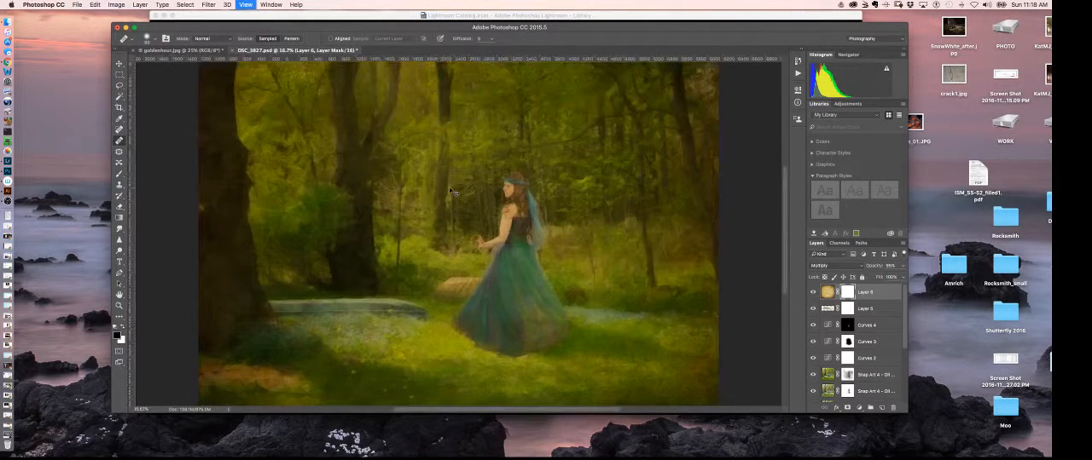
key(super+minus)
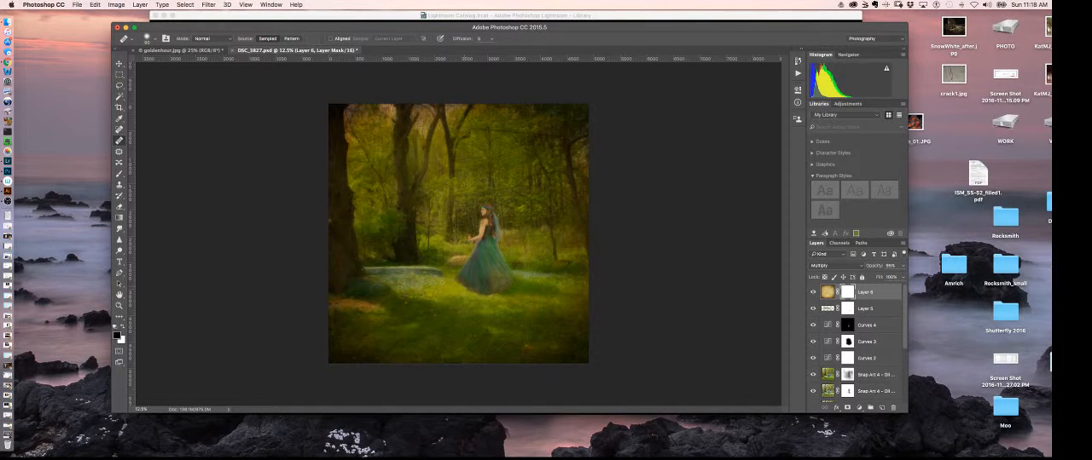
key(bracketright)
key(bracketright)
key(bracketright)
key(bracketright)
key(bracketright)
key(bracketright)
key(bracketright)
key(bracketright)
key(bracketright)
key(bracketright)
key(bracketright)
key(bracketright)
key(bracketright)
click(500, 215)
key(Return)
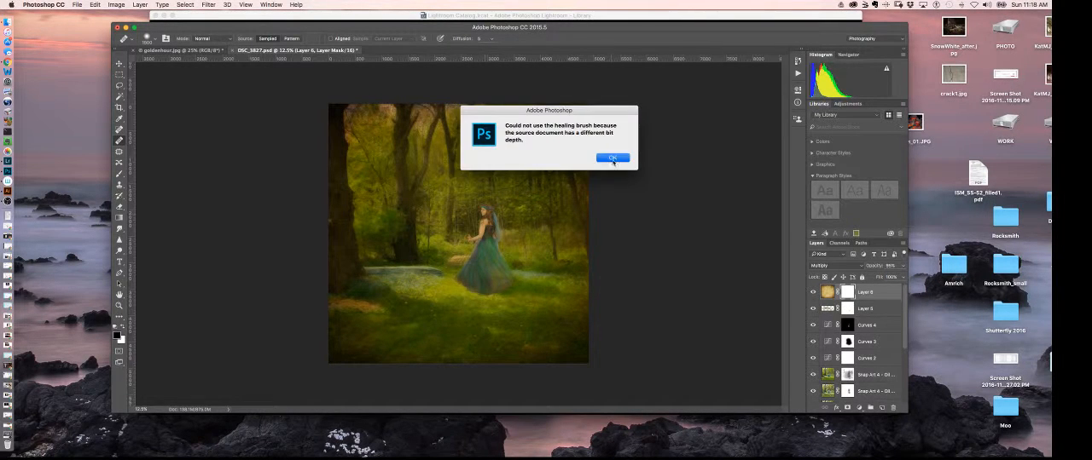
click(495, 206)
click(628, 154)
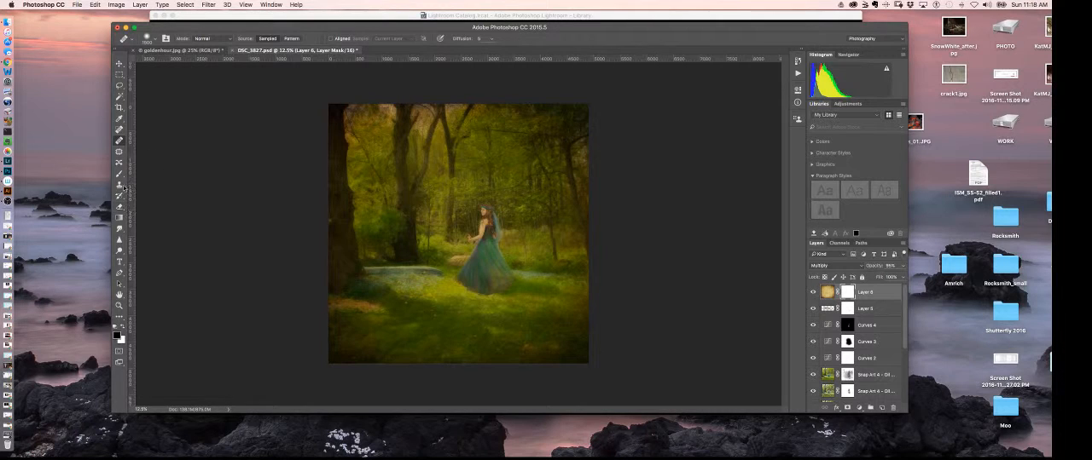
Step: Paint black on the texture layer's mask with a large, low-opacity brush over the woman, boat and surrounding clearing
click(119, 174)
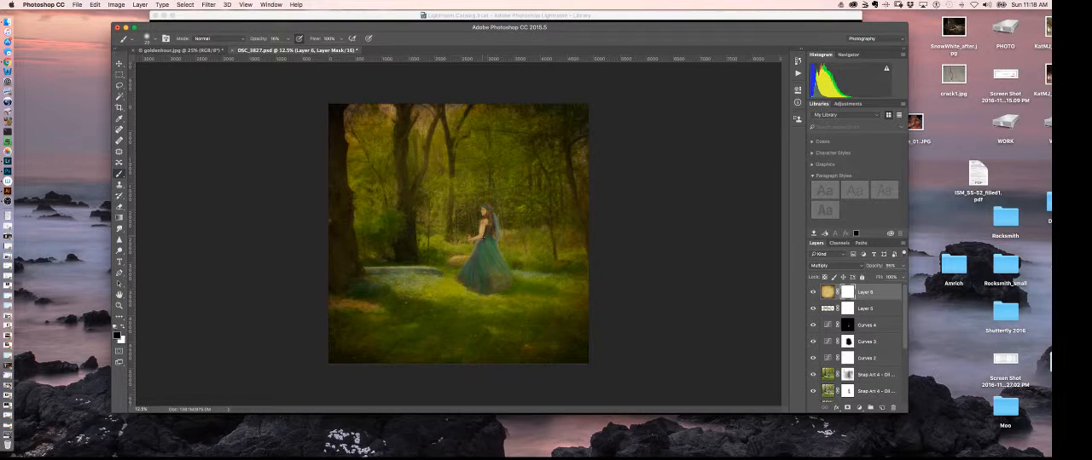
key(bracketright)
key(bracketright)
key(bracketright)
key(bracketright)
key(bracketright)
key(bracketright)
key(bracketright)
key(bracketright)
key(bracketright)
key(bracketright)
key(bracketright)
key(bracketright)
key(bracketright)
key(bracketright)
key(bracketright)
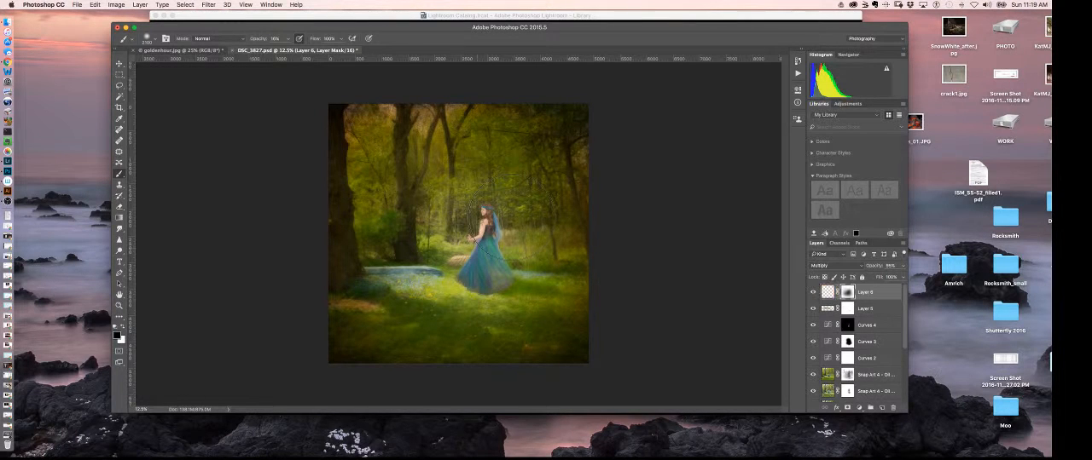
mouse_move(373, 266)
mouse_down()
mouse_move(401, 292)
mouse_move(391, 294)
mouse_move(468, 282)
mouse_up()
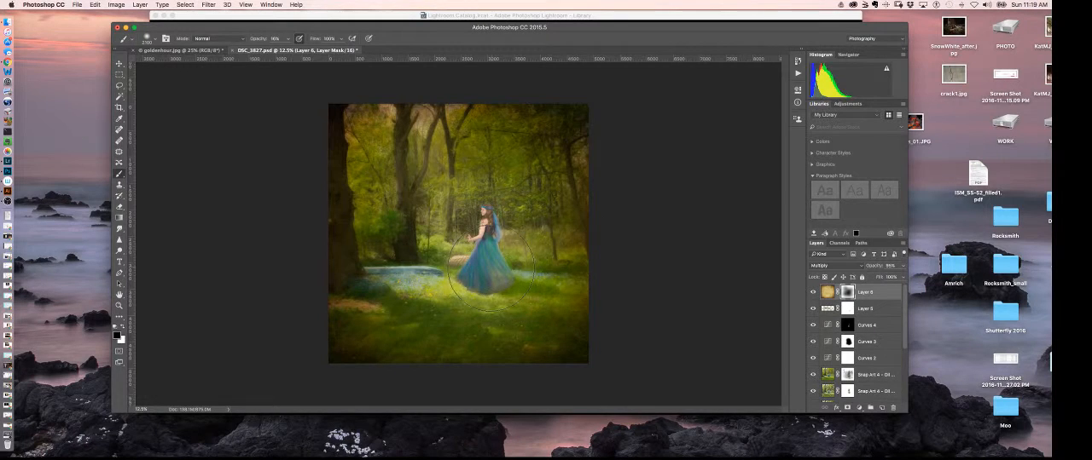
Step: Examine the masked texture effect on the woman and forest, both close up and across the whole image
key(super+plus)
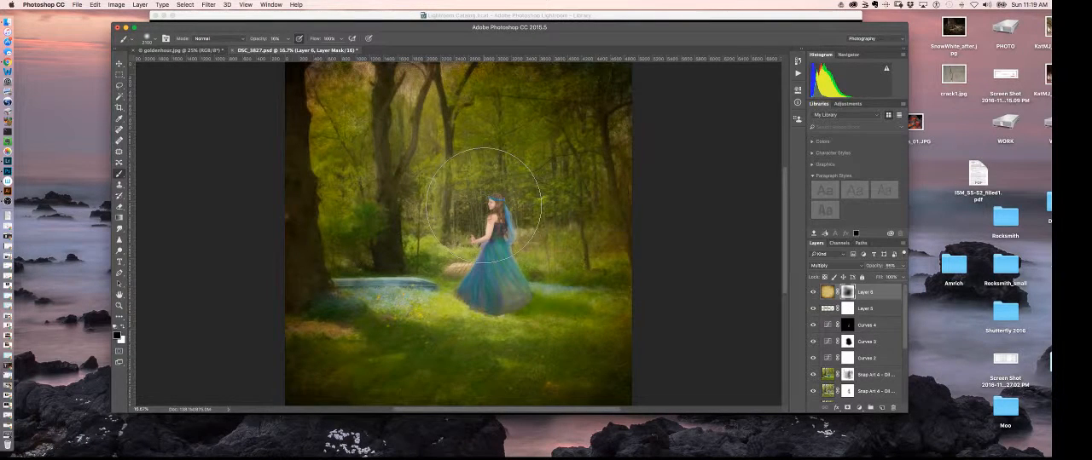
key(super+minus)
key(super+minus)
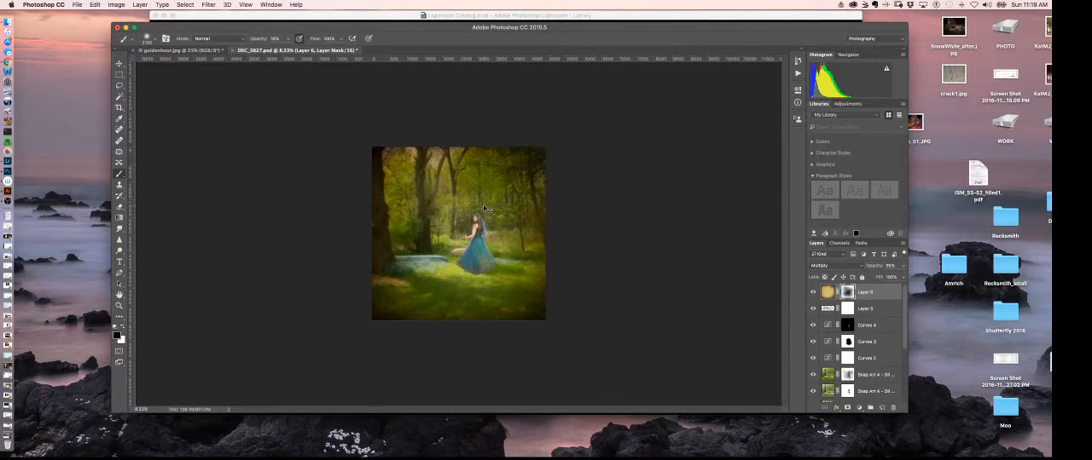
key(super+plus)
key(super+plus)
key(super+plus)
key(super+plus)
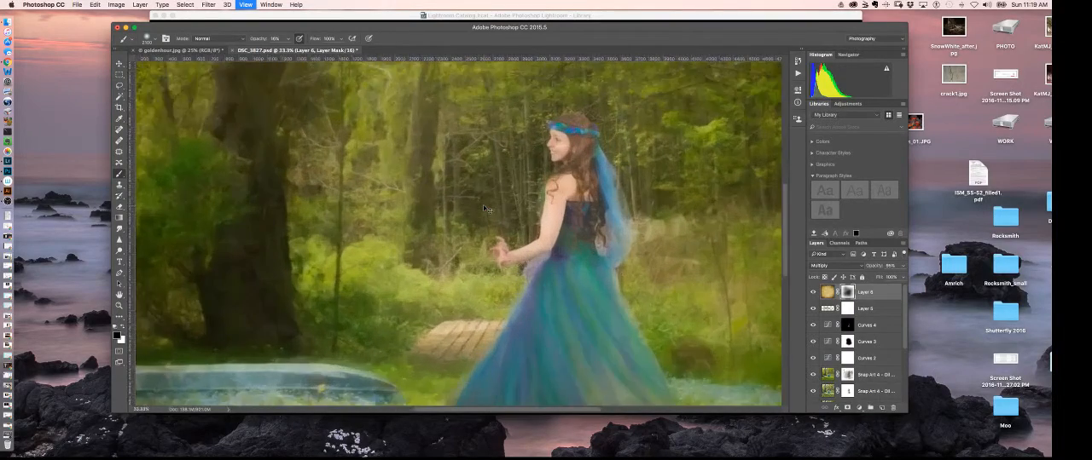
key(super+plus)
key(super+plus)
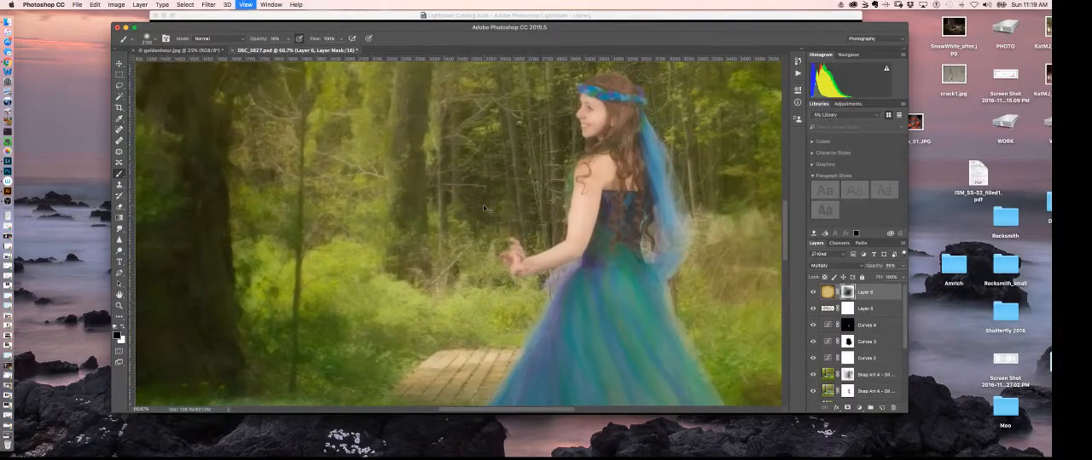
key(super+minus)
key(super+minus)
key(super+minus)
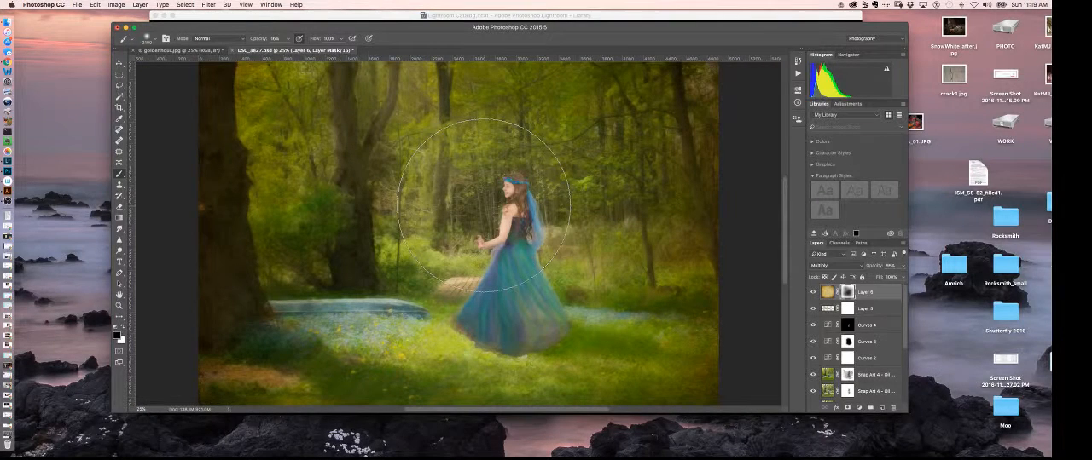
key(super+minus)
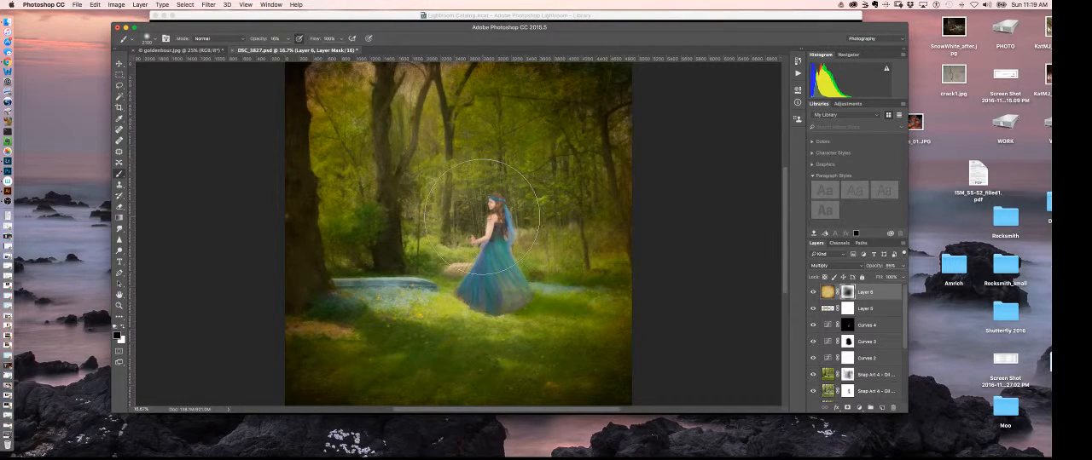
key(super+equal)
key(super+equal)
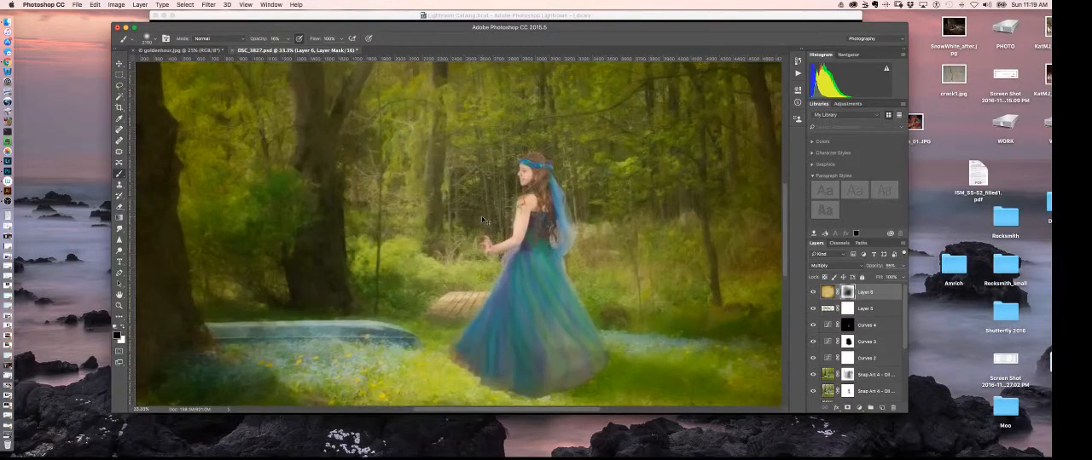
key(super+equal)
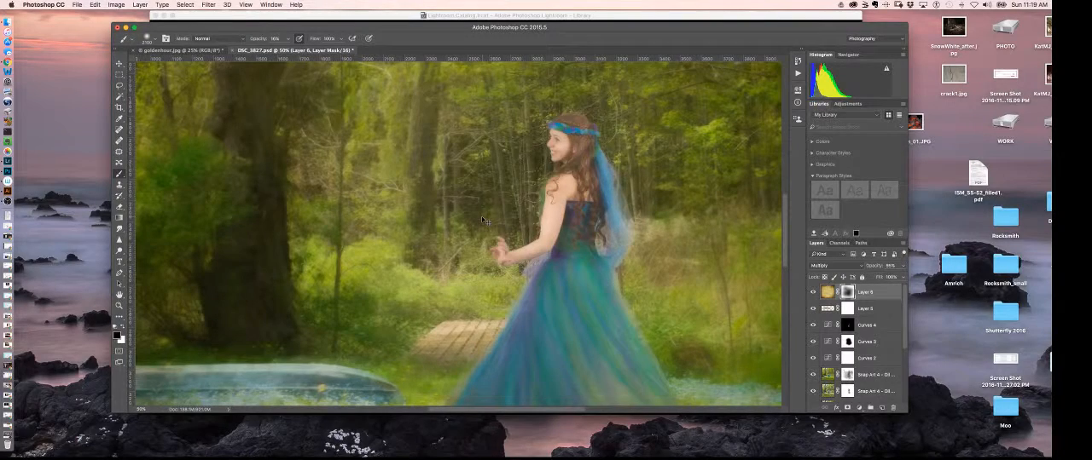
key(super+minus)
key(super+minus)
key(super+minus)
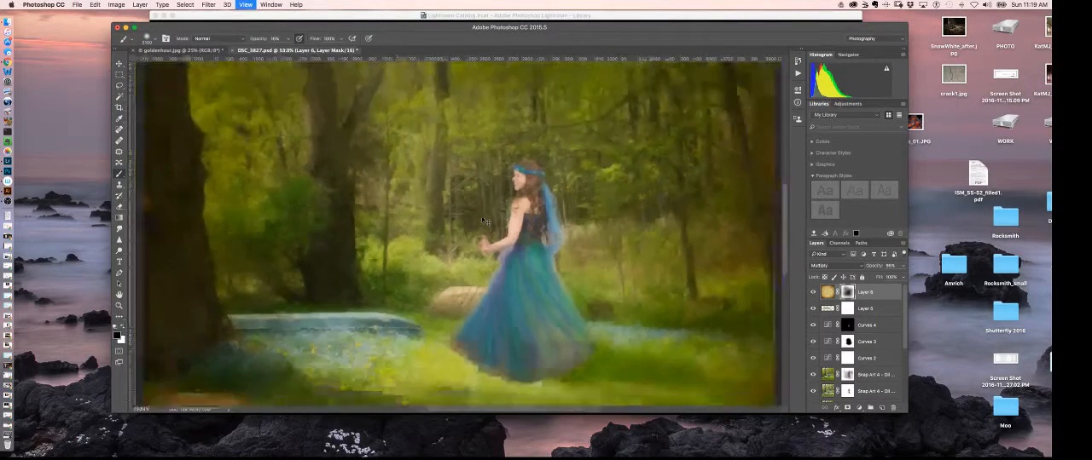
key(super+minus)
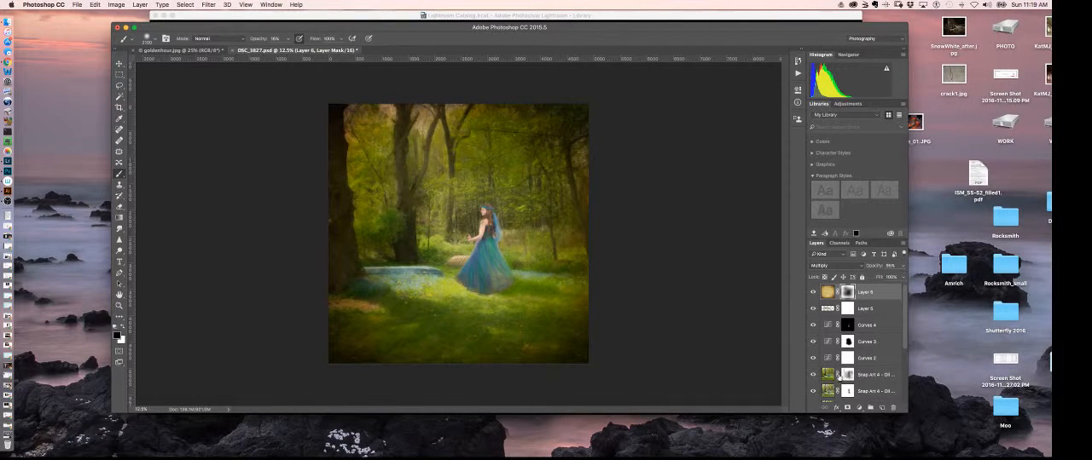
Step: Create a new empty layer with default settings directly above the upper Snap Art 4 layer
click(878, 374)
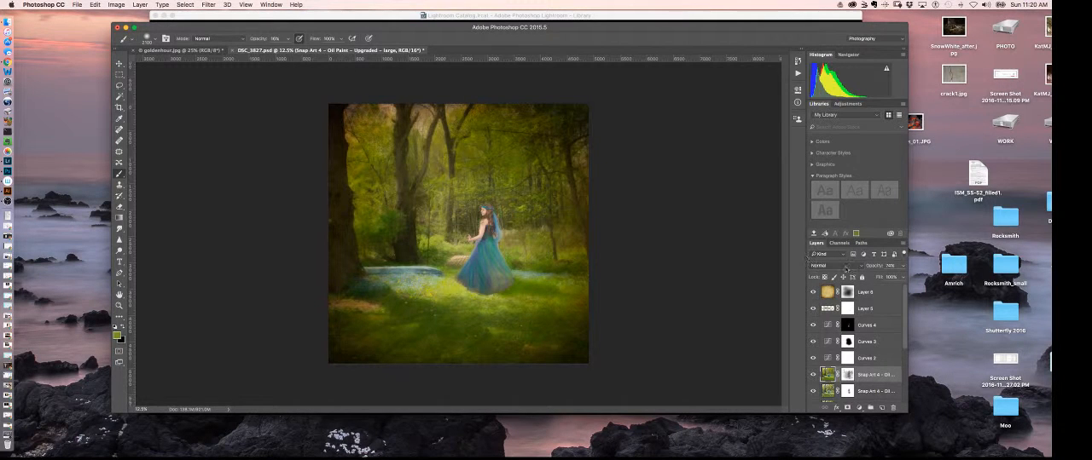
click(903, 245)
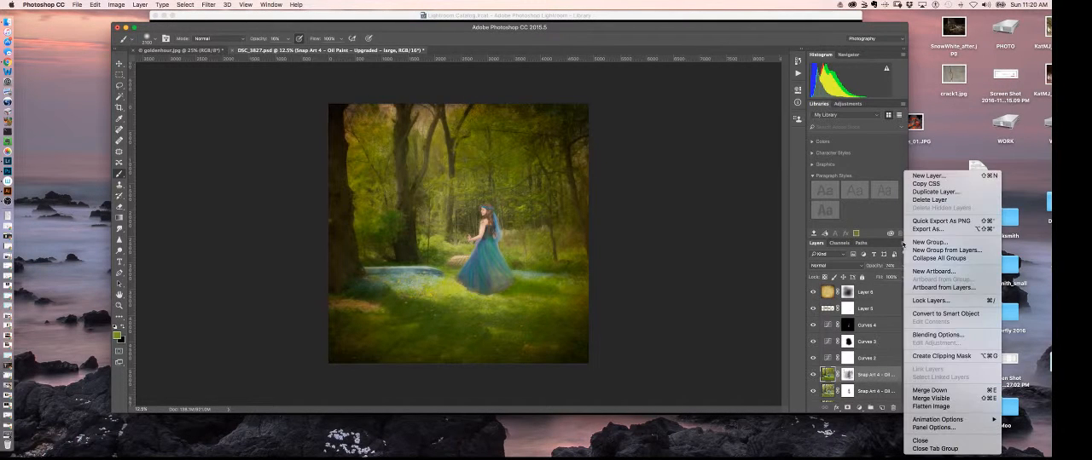
click(952, 176)
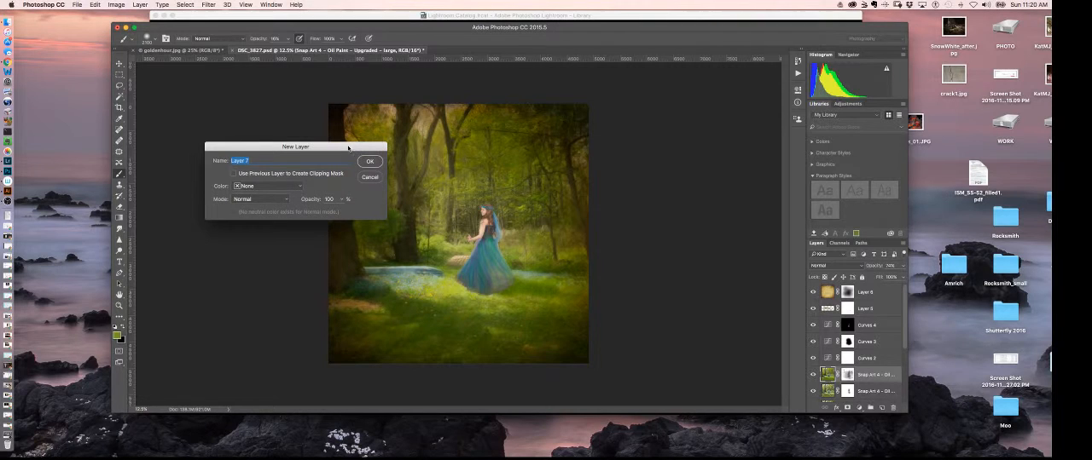
click(370, 162)
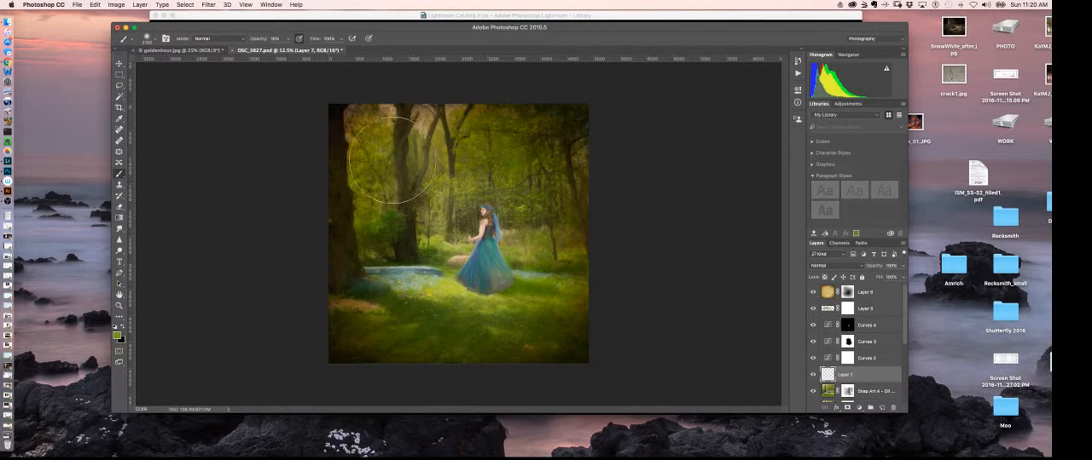
Step: Hide the texture layer and sample a light green from the upper foliage as the foreground colour
click(812, 292)
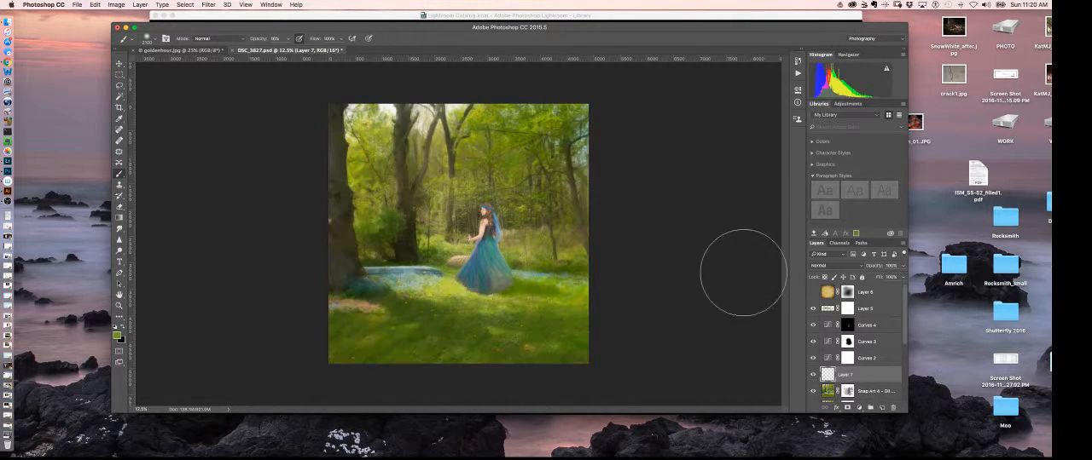
click(119, 119)
click(476, 133)
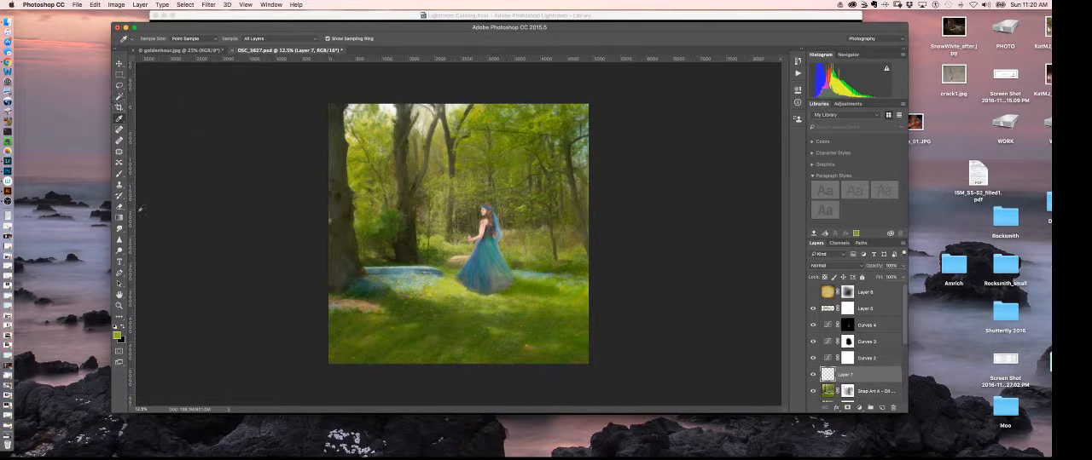
Step: Paint the sampled green over the bright sky gaps between the upper trees with a smaller brush and set the layer to Multiply
click(119, 174)
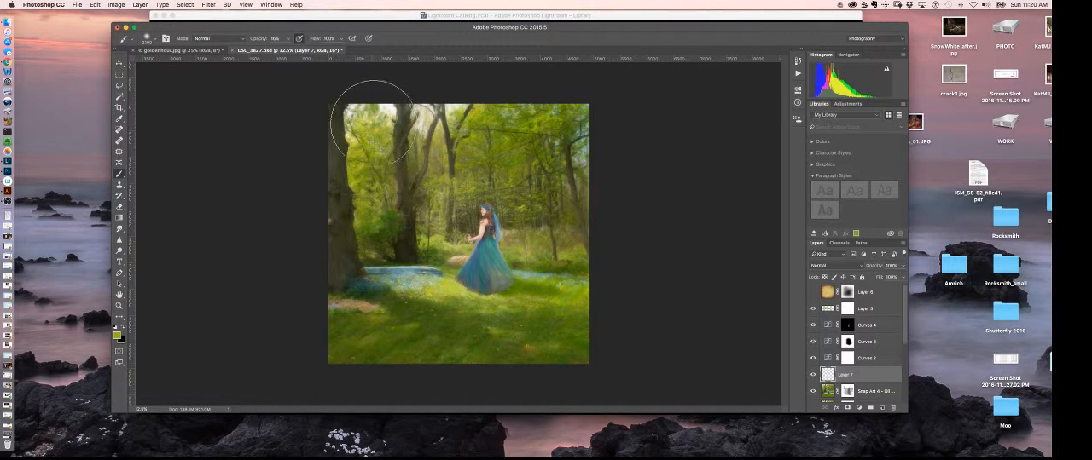
key(bracketleft)
key(bracketleft)
key(bracketleft)
key(bracketleft)
key(bracketleft)
key(bracketleft)
key(bracketleft)
key(bracketleft)
key(bracketleft)
key(bracketleft)
key(bracketleft)
key(bracketleft)
key(bracketleft)
key(bracketleft)
key(bracketleft)
key(bracketleft)
mouse_move(387, 115)
mouse_down()
mouse_move(393, 103)
mouse_move(353, 109)
mouse_move(351, 136)
mouse_move(365, 109)
mouse_up()
drag(422, 126, 428, 112)
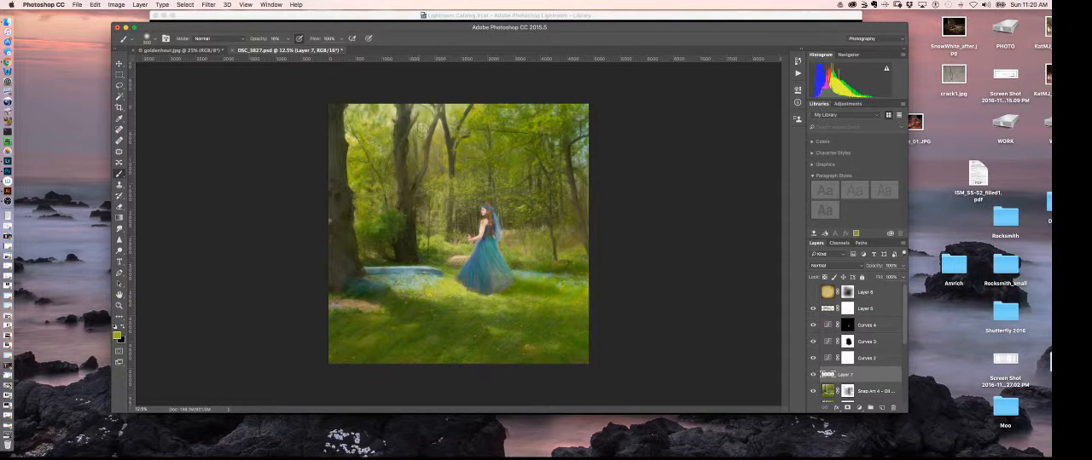
click(822, 265)
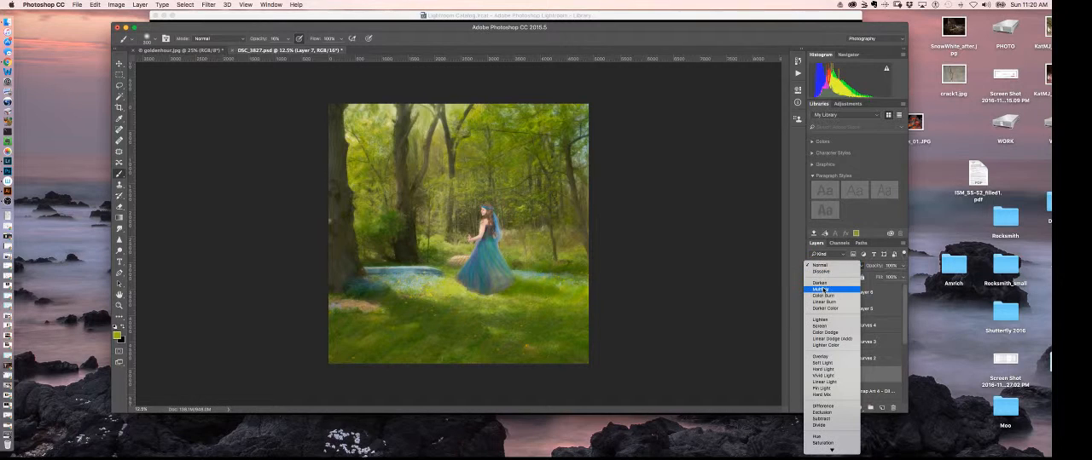
click(832, 287)
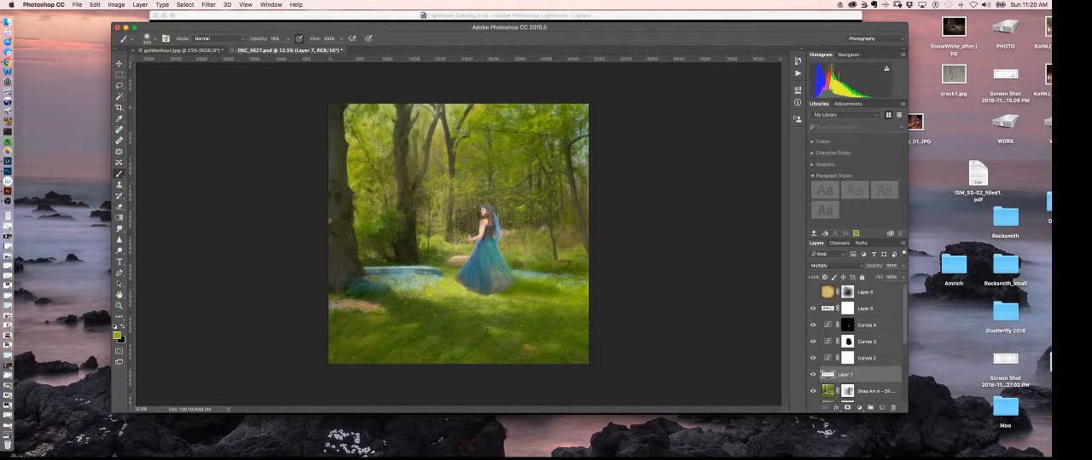
Step: Paint the sampled green over the remaining bright gap in the trees along the photo's right edge
drag(582, 151, 580, 158)
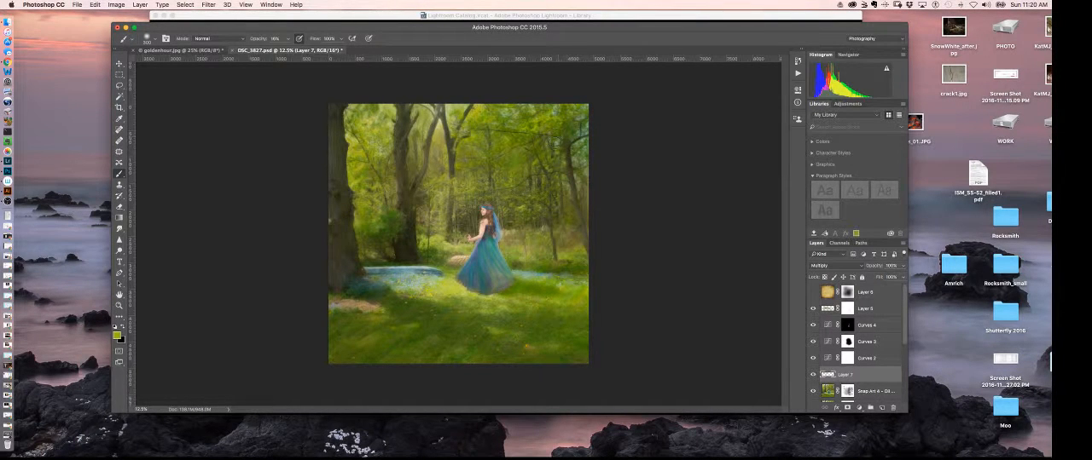
key(super+equal)
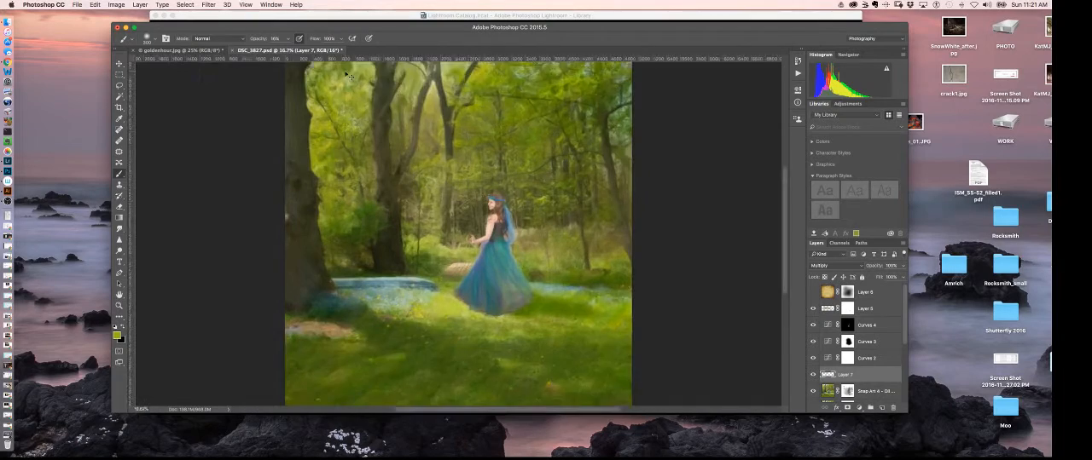
key(super+equal)
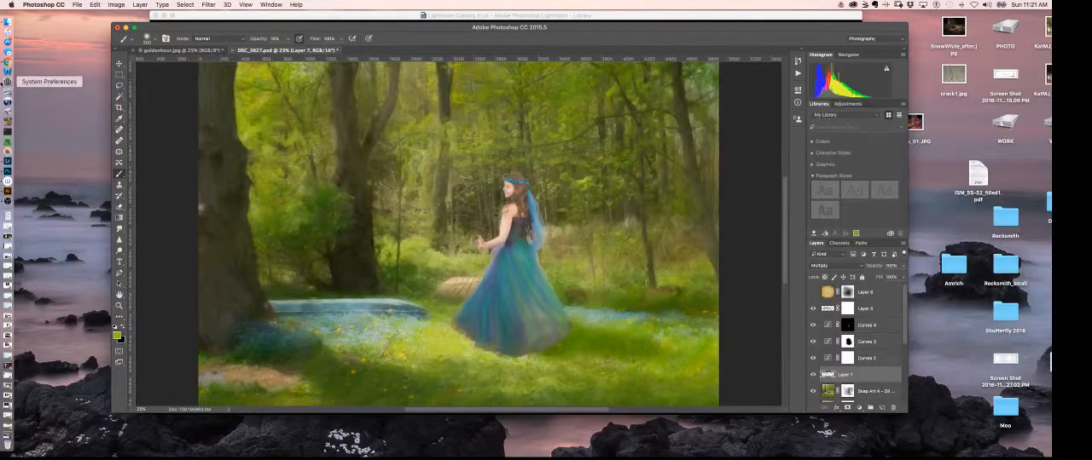
key(super+minus)
key(super+minus)
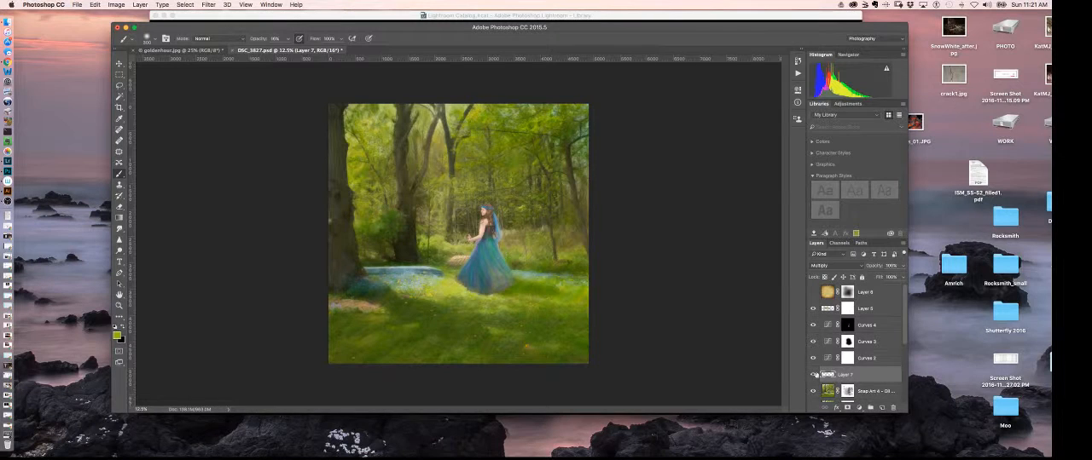
Step: Show the texture layer again and compare the image with and without the painted green layer
click(814, 293)
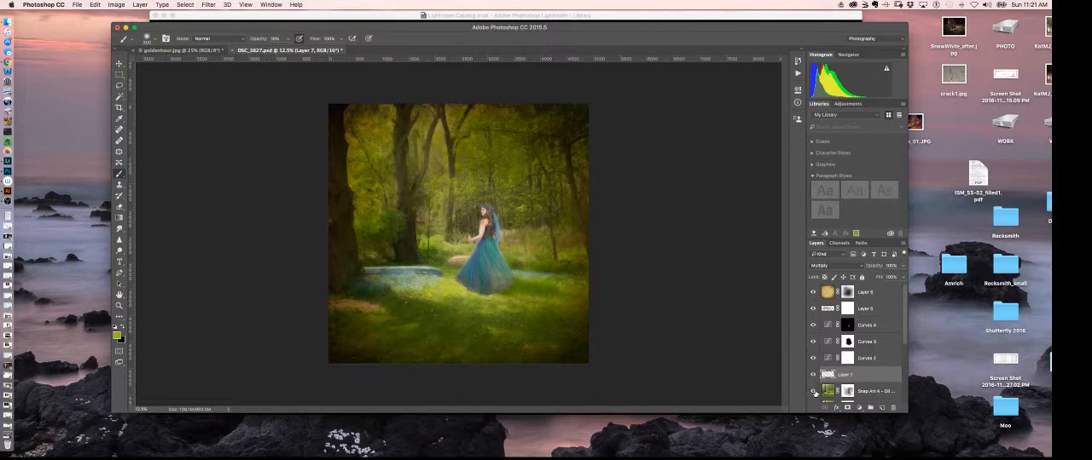
click(813, 375)
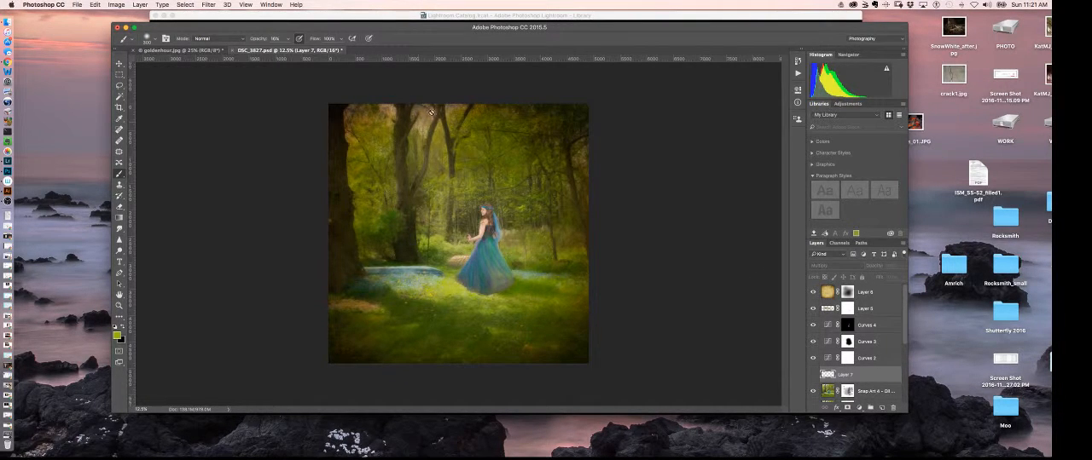
click(812, 376)
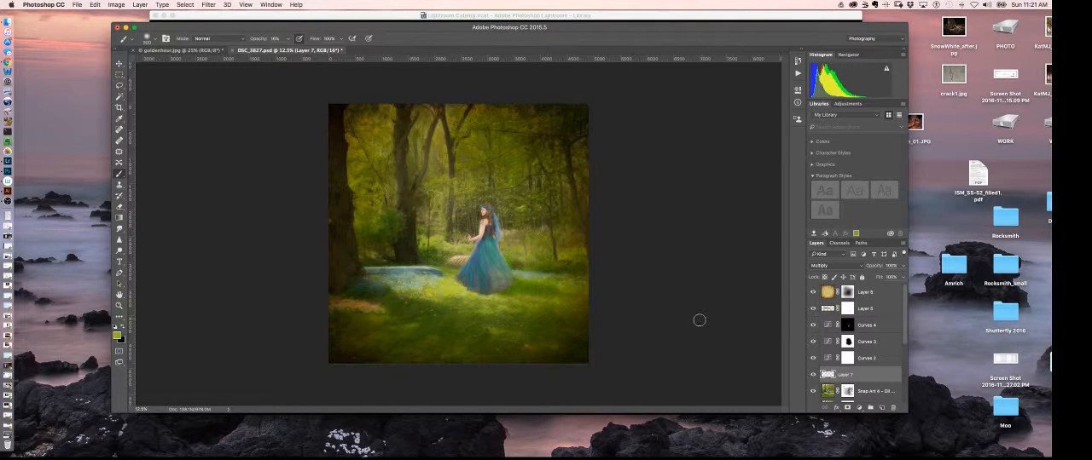
Step: Check the textured image close up around the woman and her dress, and save the document
key(super+equal)
key(super+equal)
key(super+equal)
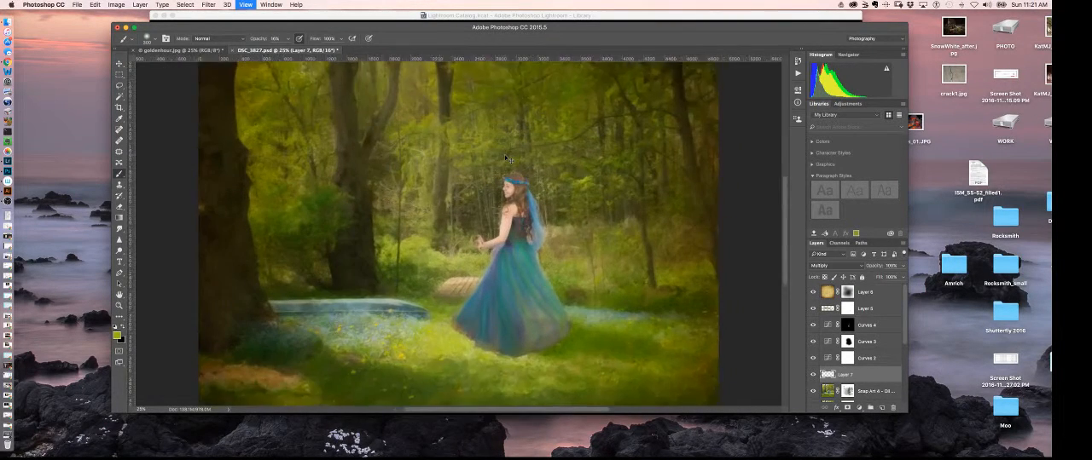
scroll(571, 328, down, 3)
scroll(572, 328, right, 2)
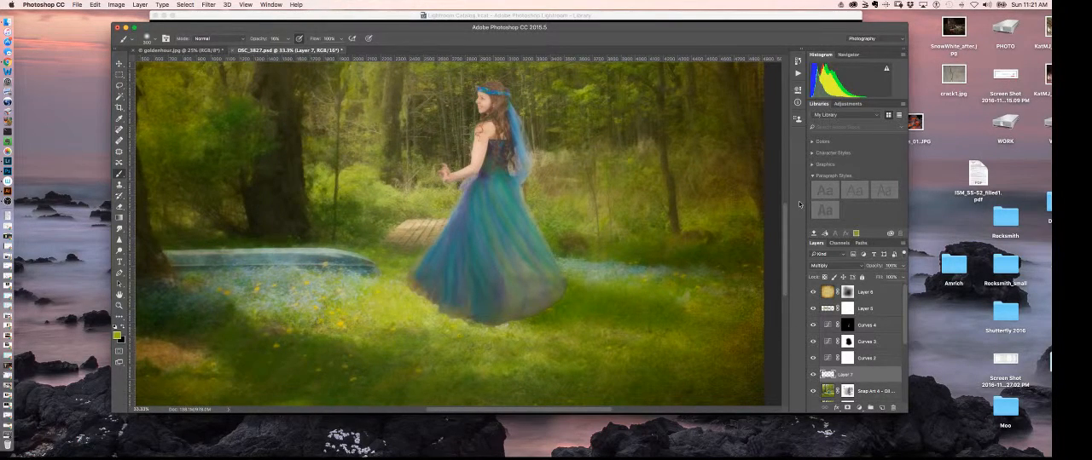
key(super+minus)
key(super+minus)
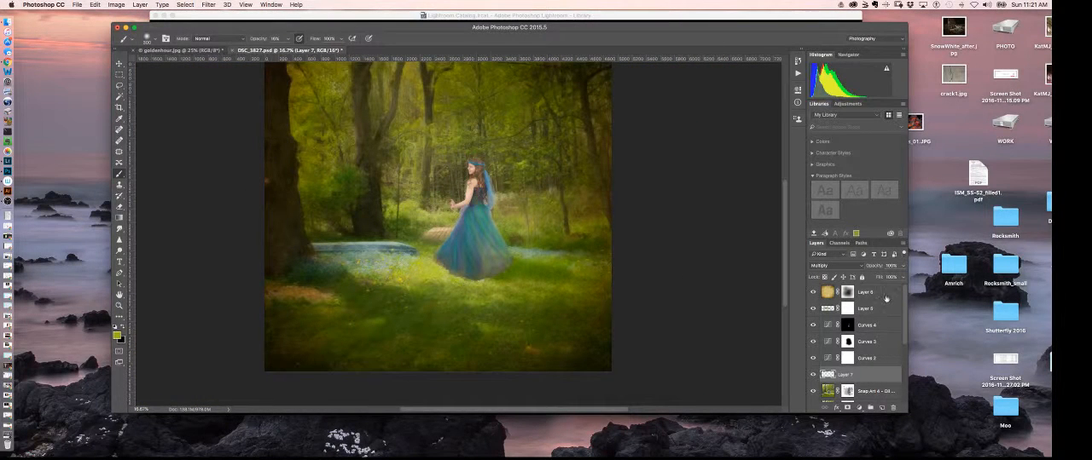
key(super+s)
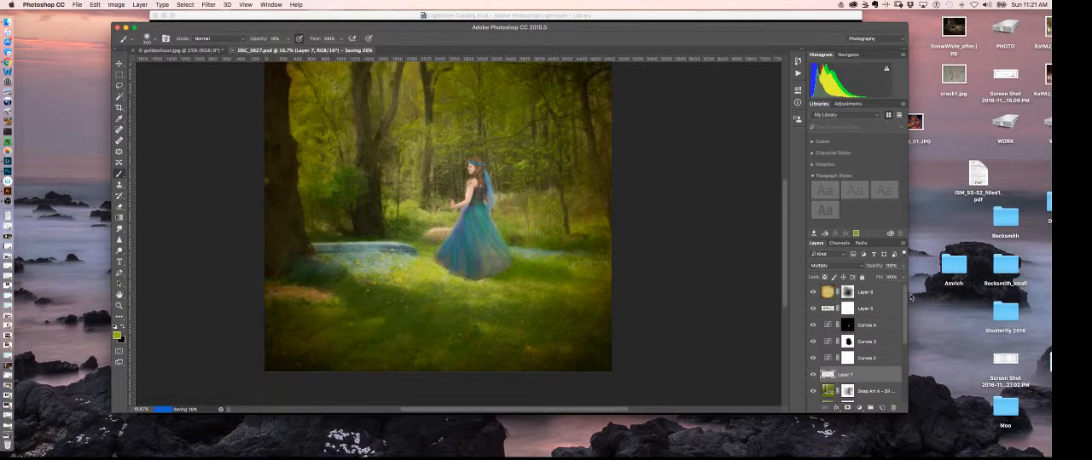
Step: Hide the texture layer and merge a copy of the layers from Layer 5 down to Background into a new layer above Layer 5
click(813, 292)
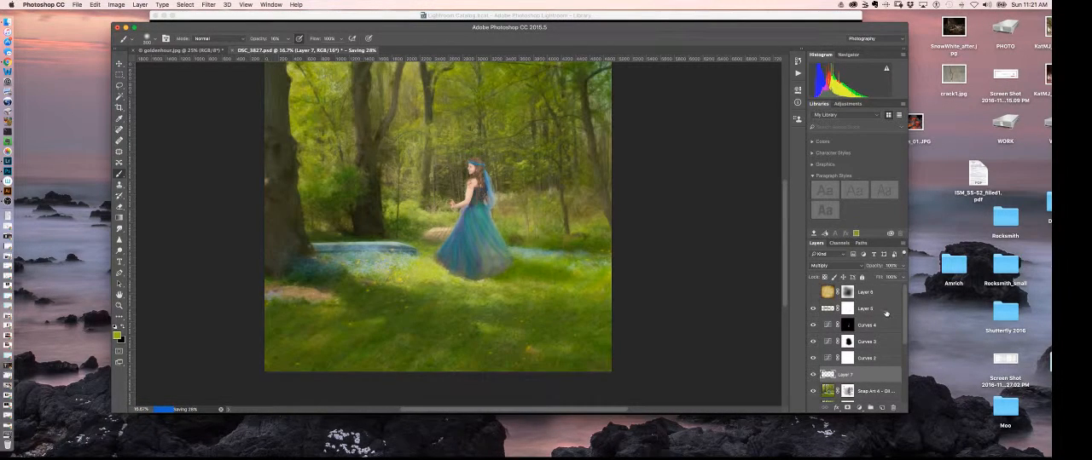
click(886, 312)
drag(905, 348, 903, 412)
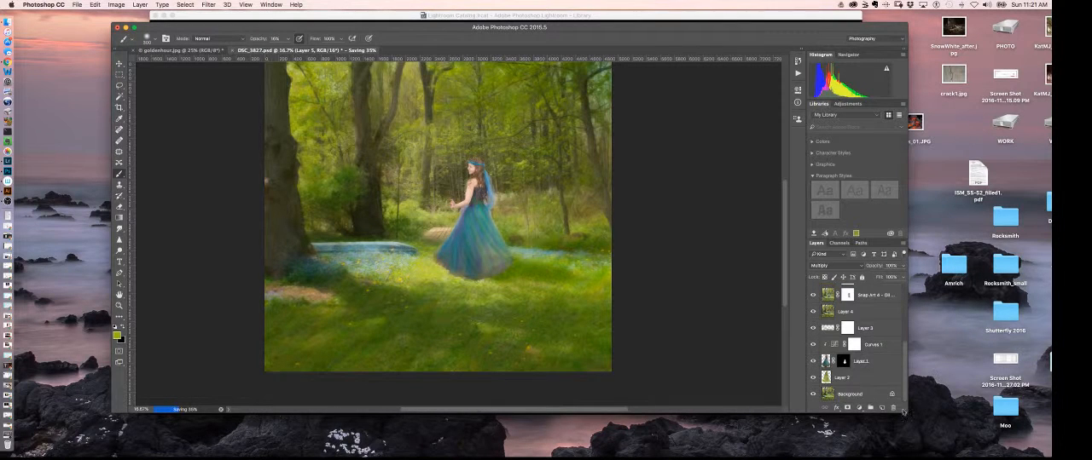
click(855, 395)
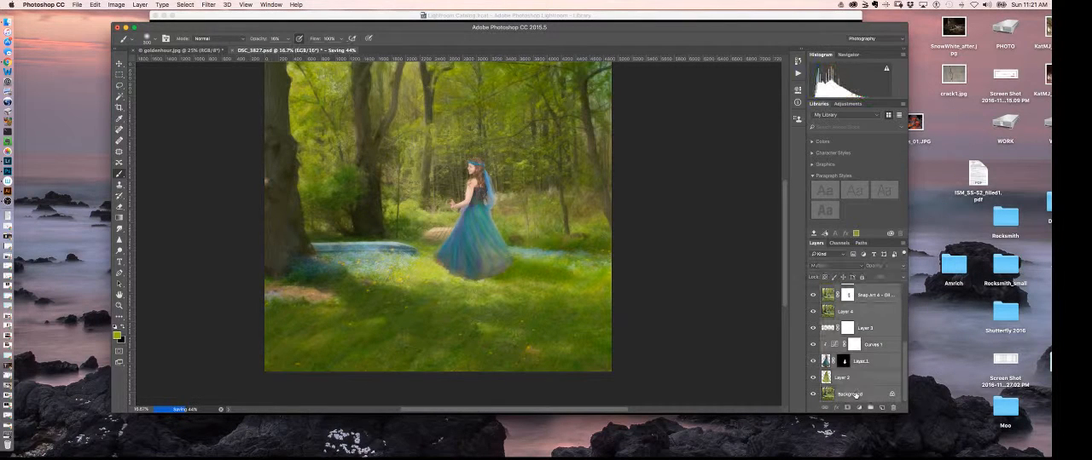
click(869, 310)
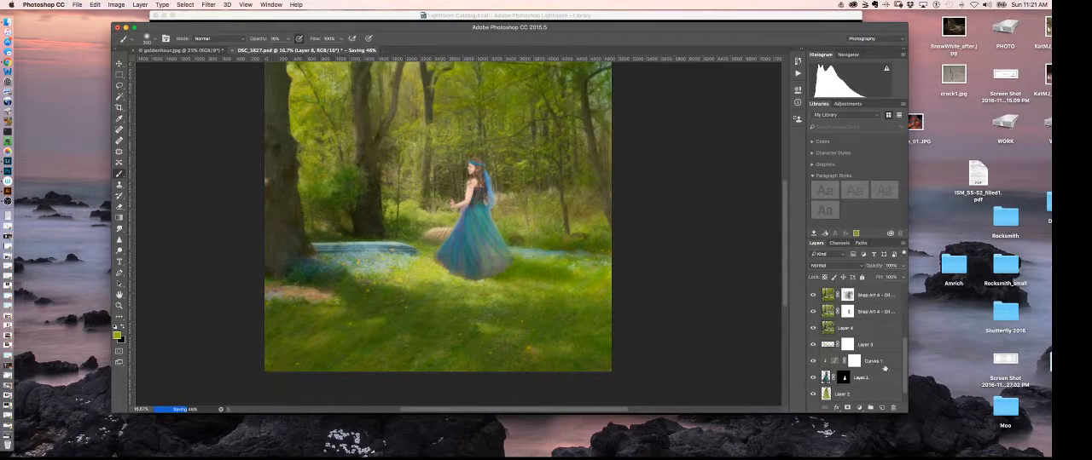
drag(903, 364, 904, 330)
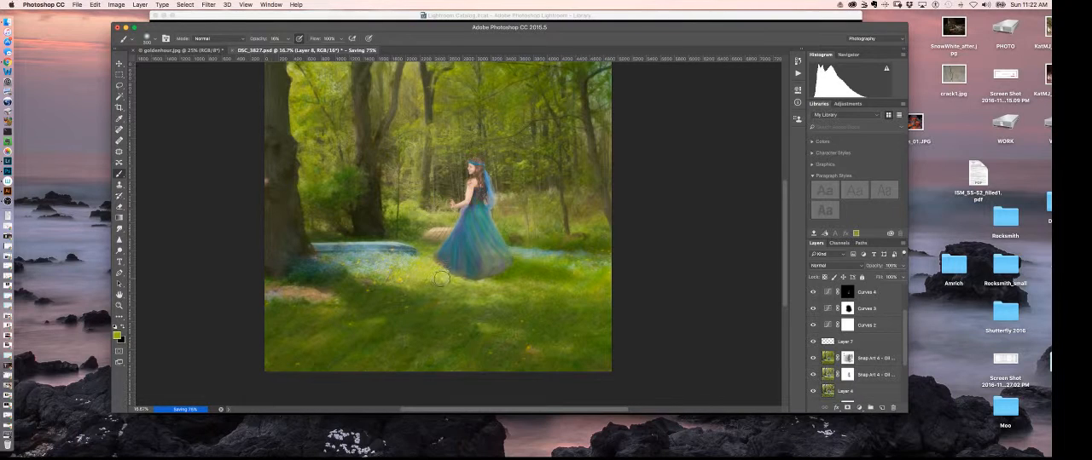
click(900, 341)
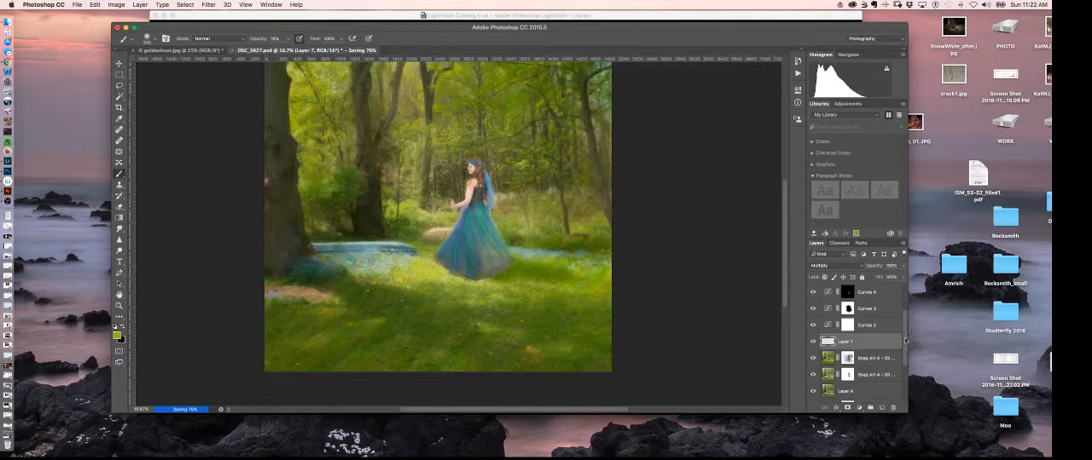
scroll(904, 341, up, 3)
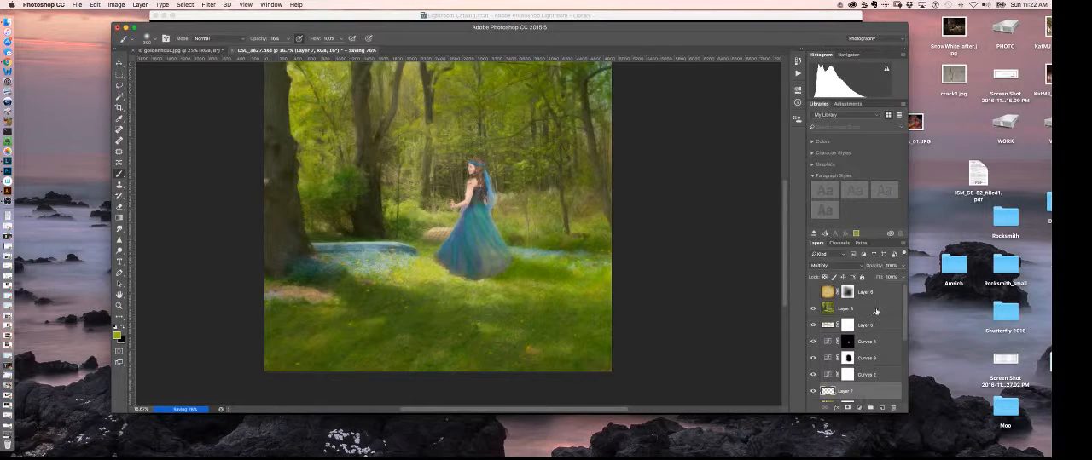
click(876, 312)
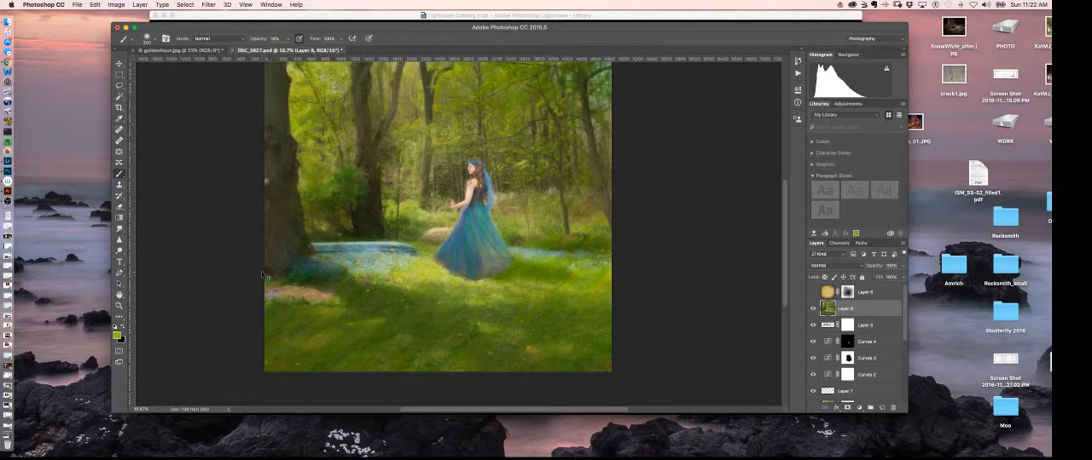
Step: Choose the Smudge tool for retouching the hem of the blue dress on the merged layer
key(super+equal)
key(super+equal)
key(super+equal)
key(super+equal)
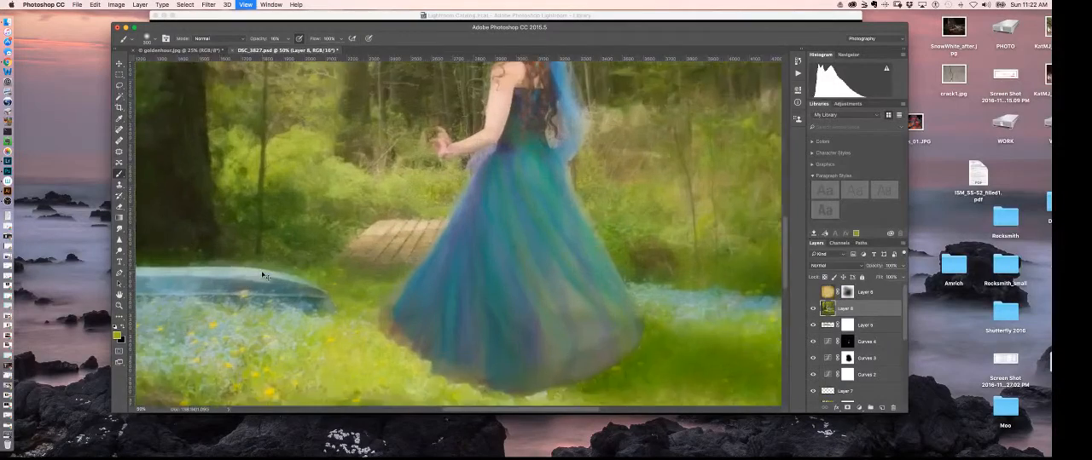
drag(451, 292, 435, 223)
key(super+equal)
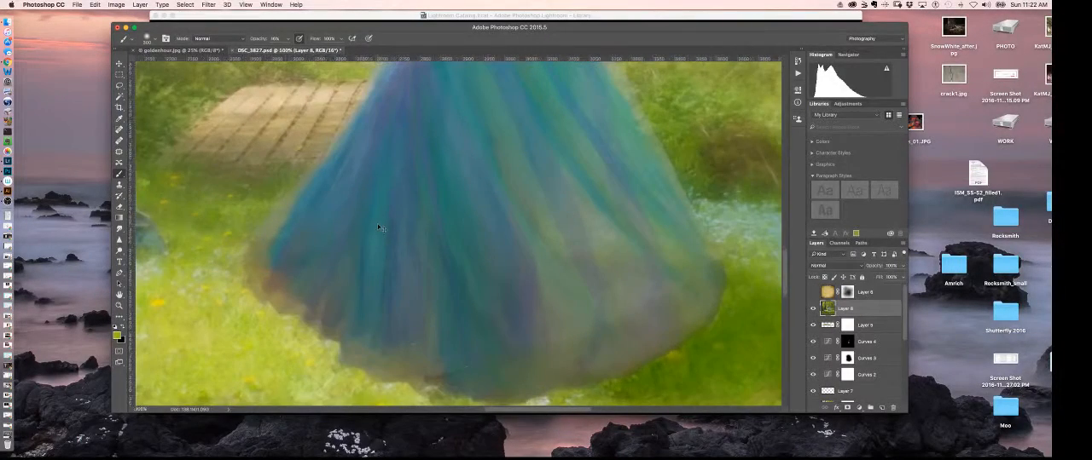
scroll(555, 258, down, 2)
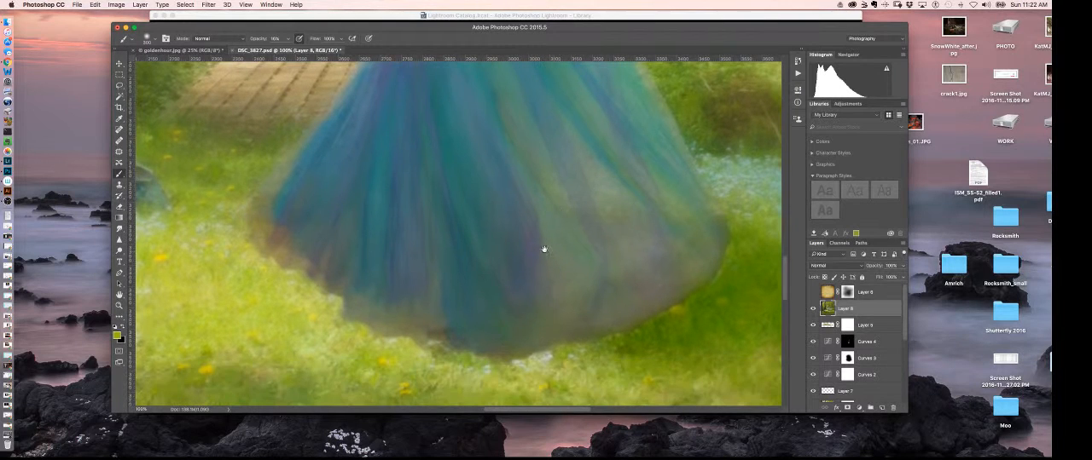
click(119, 175)
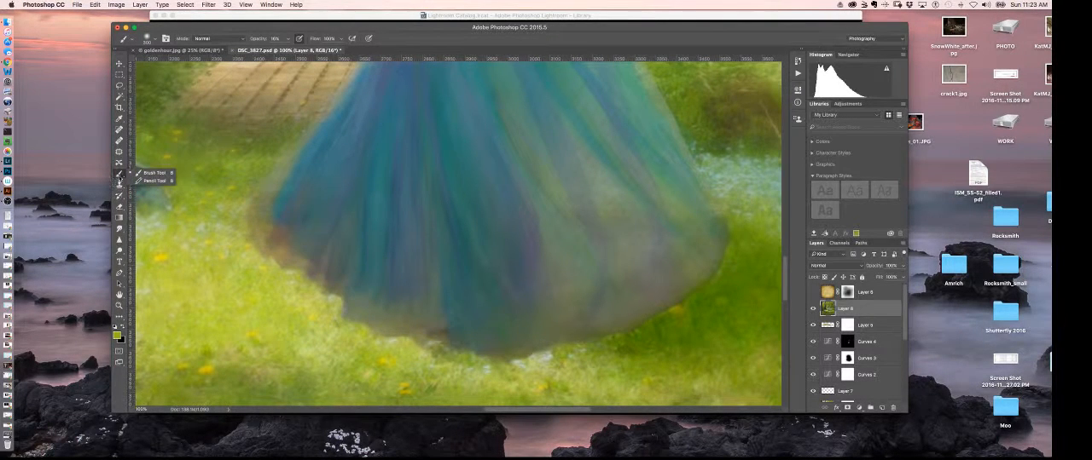
click(119, 229)
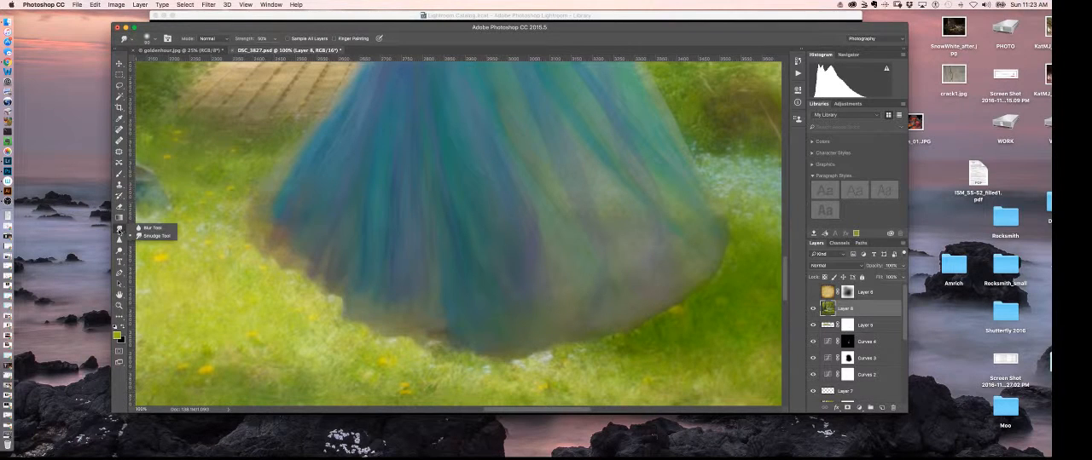
click(154, 235)
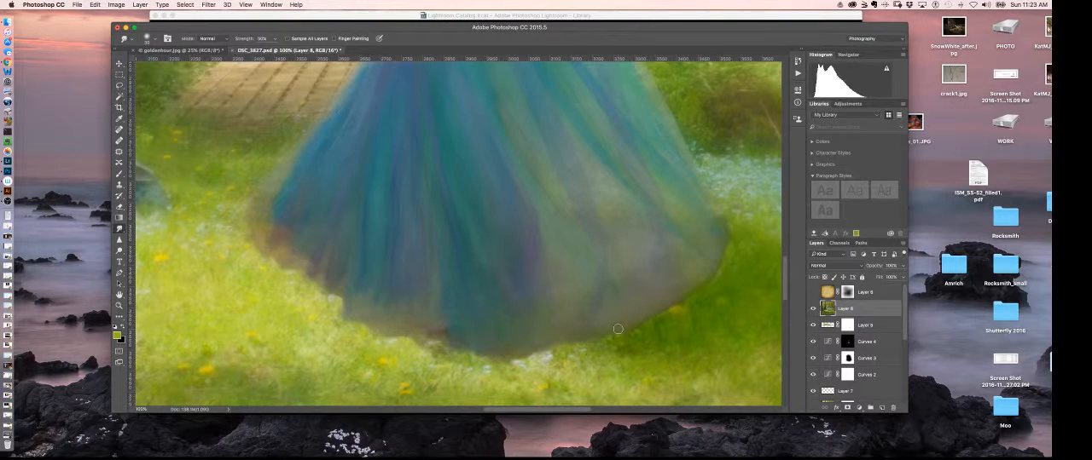
Step: Smudge the right side of the dress hem with short strokes where it meets the grass
key(super+plus)
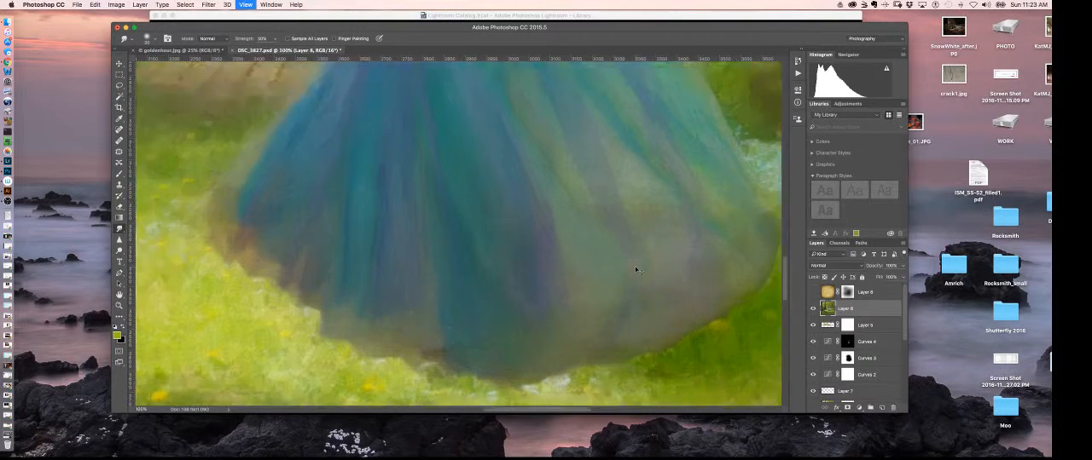
drag(575, 268, 561, 194)
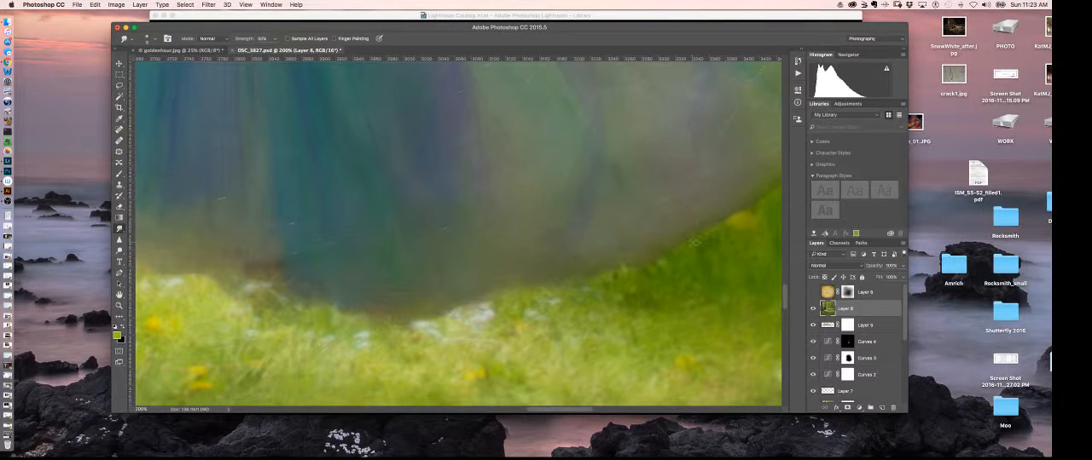
drag(725, 235, 685, 251)
drag(757, 199, 702, 226)
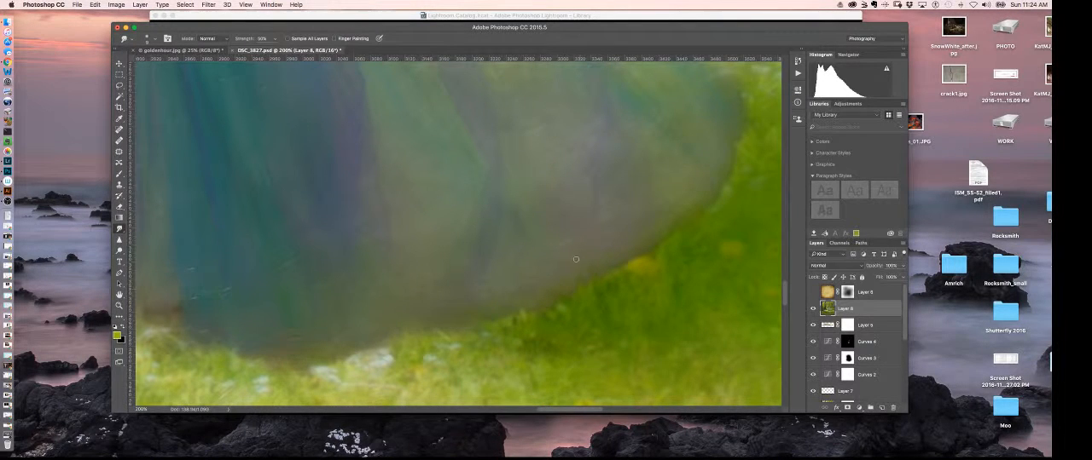
Step: Smudge the lower and left parts of the dress hem with short strokes where it meets the grass
drag(443, 326, 560, 301)
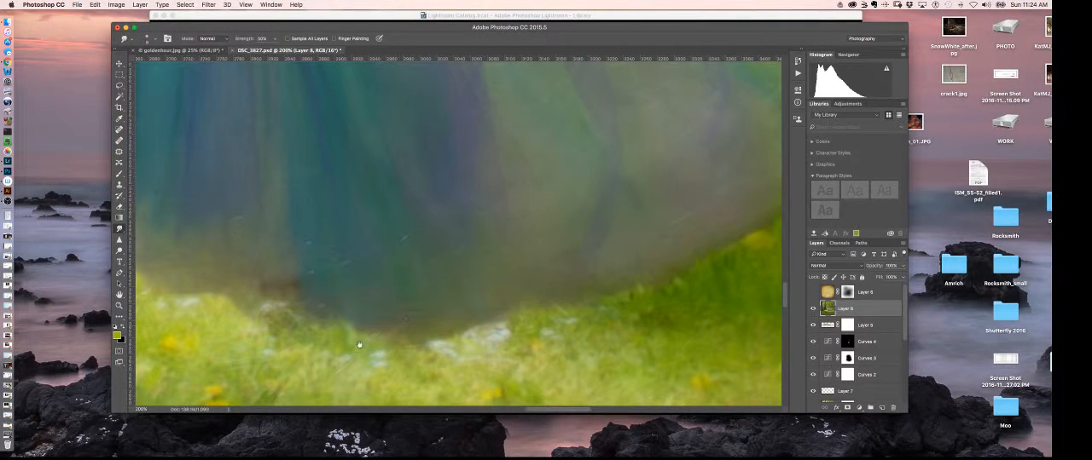
drag(464, 342, 584, 321)
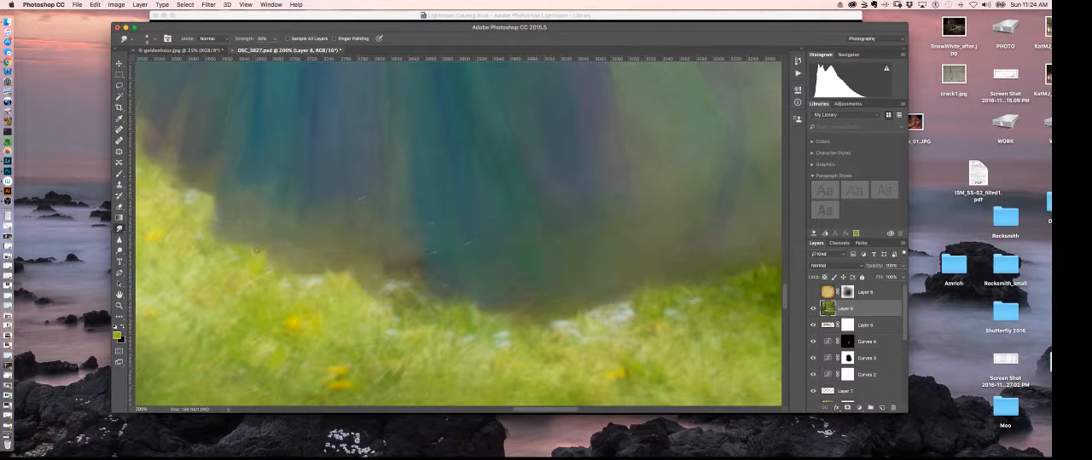
scroll(296, 257, left, 3)
scroll(296, 258, up, 2)
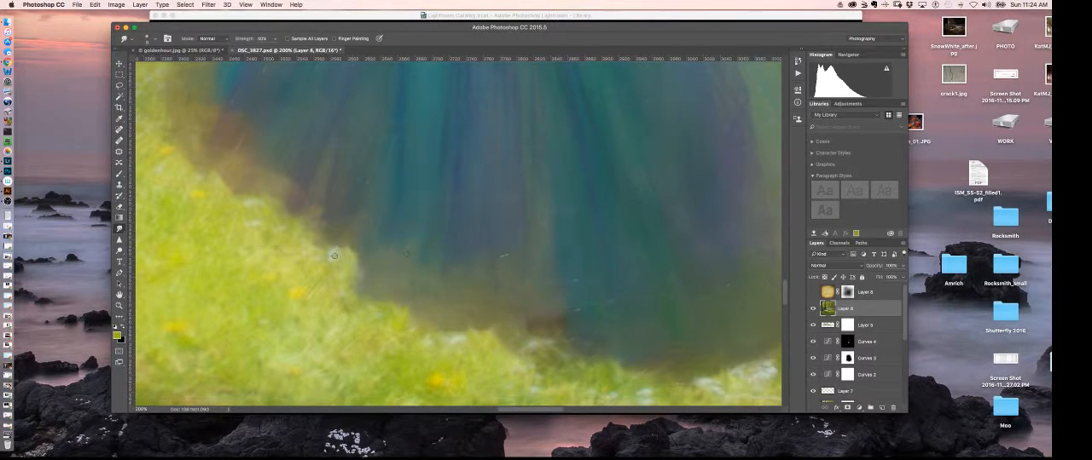
scroll(334, 255, left, 5)
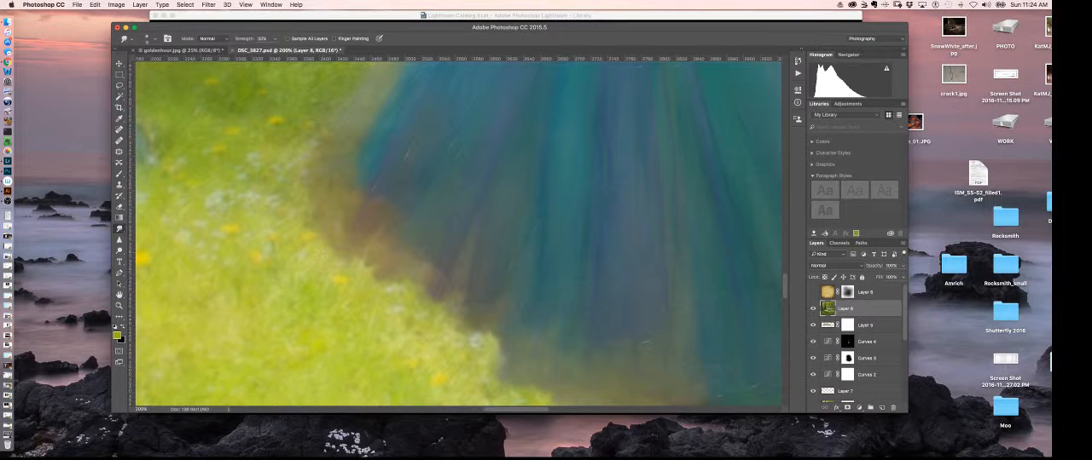
scroll(520, 310, right, 3)
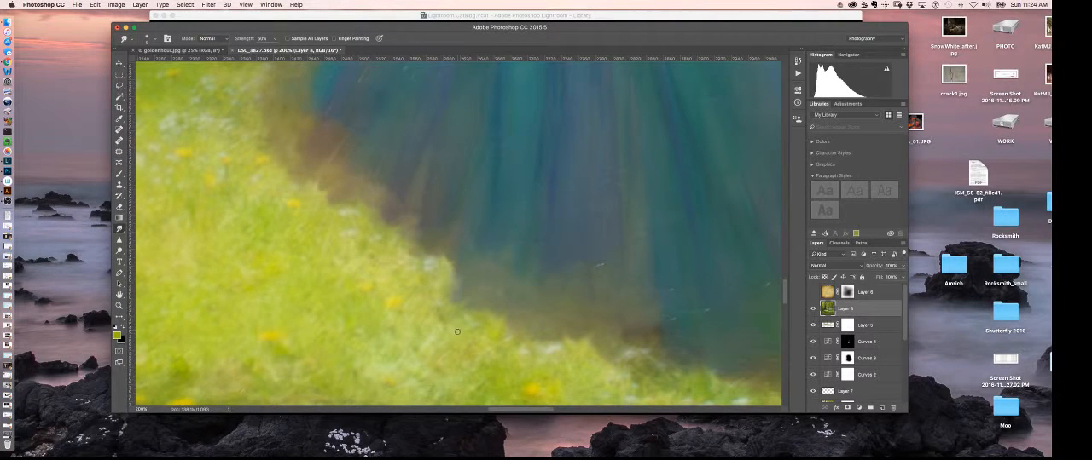
scroll(478, 324, down, 2)
scroll(478, 324, right, 2)
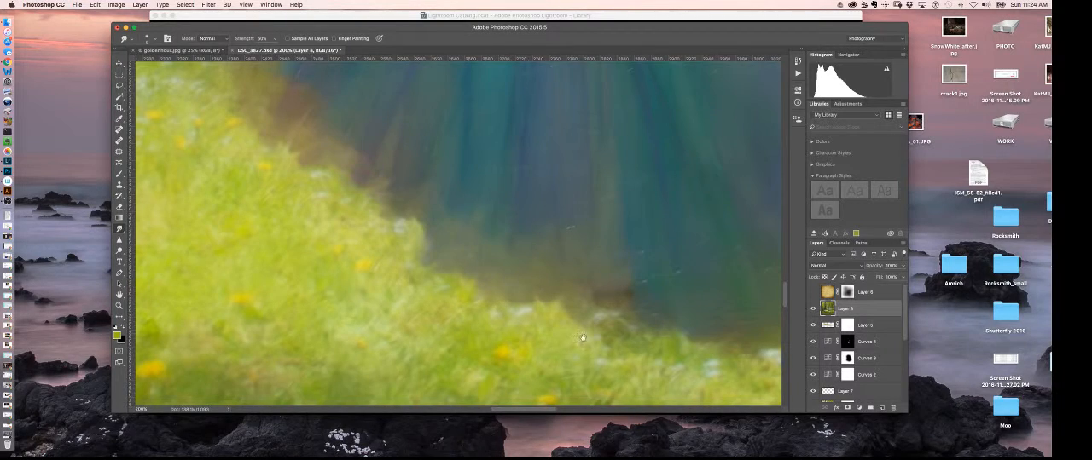
scroll(583, 339, right, 5)
scroll(582, 339, down, 2)
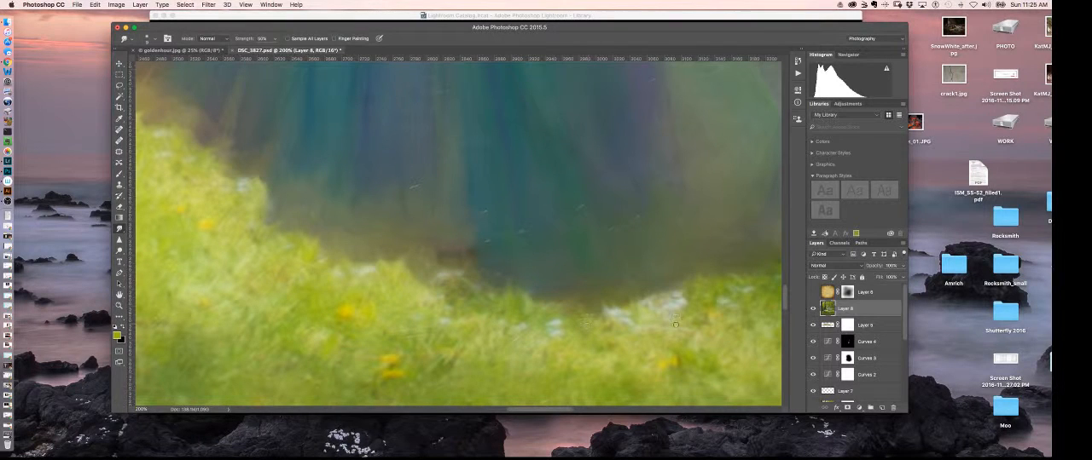
Step: Step back through the history to remove the last three Smudge strokes
click(798, 61)
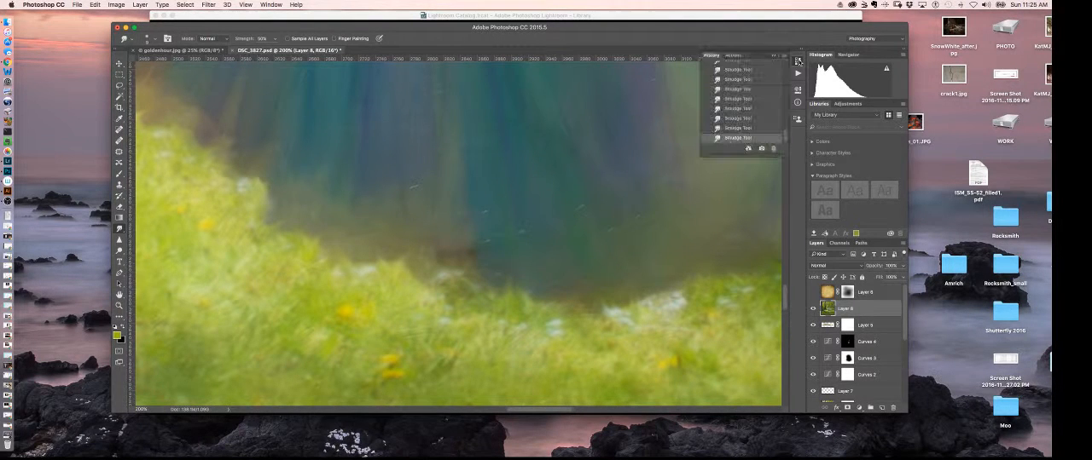
click(743, 128)
click(746, 118)
click(735, 108)
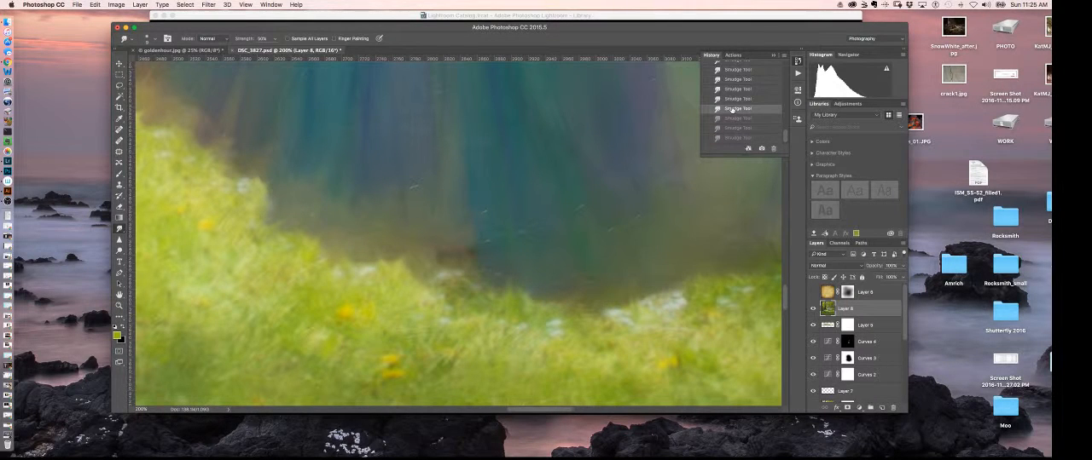
Step: Smudge the lower right part of the dress hem again along the border with the grass
drag(630, 240, 537, 245)
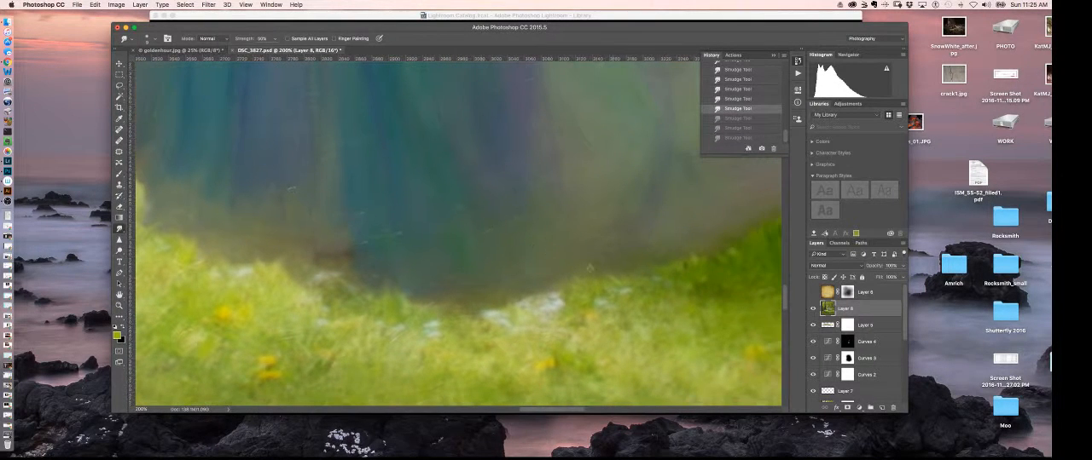
drag(590, 268, 600, 271)
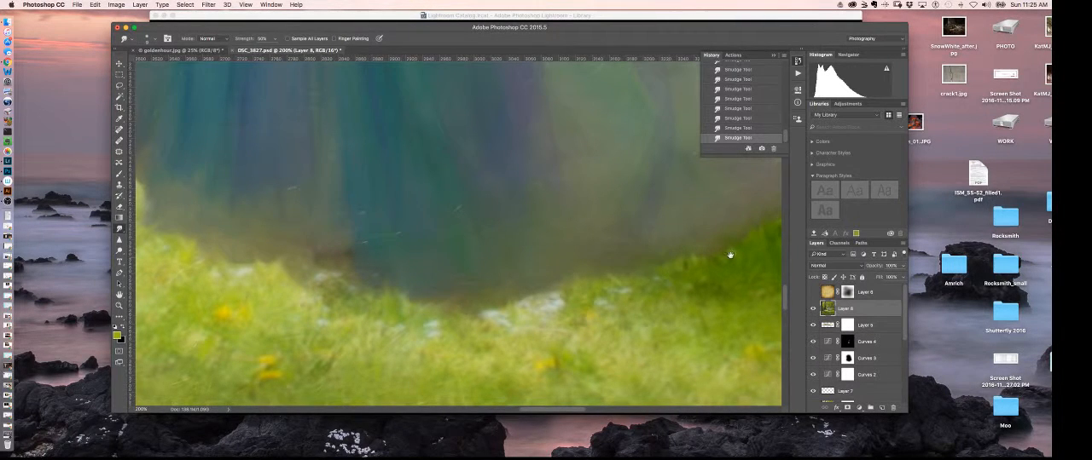
drag(729, 254, 611, 304)
drag(667, 284, 612, 308)
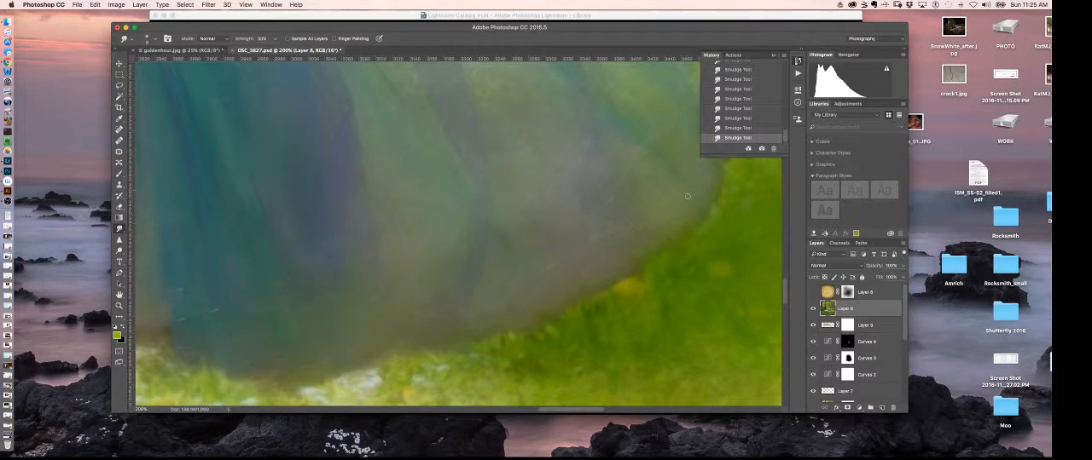
Step: Compare the dress hem with and without the smudged merged layer by toggling that layer's visibility
key(super+minus)
key(super+minus)
key(super+minus)
key(super+minus)
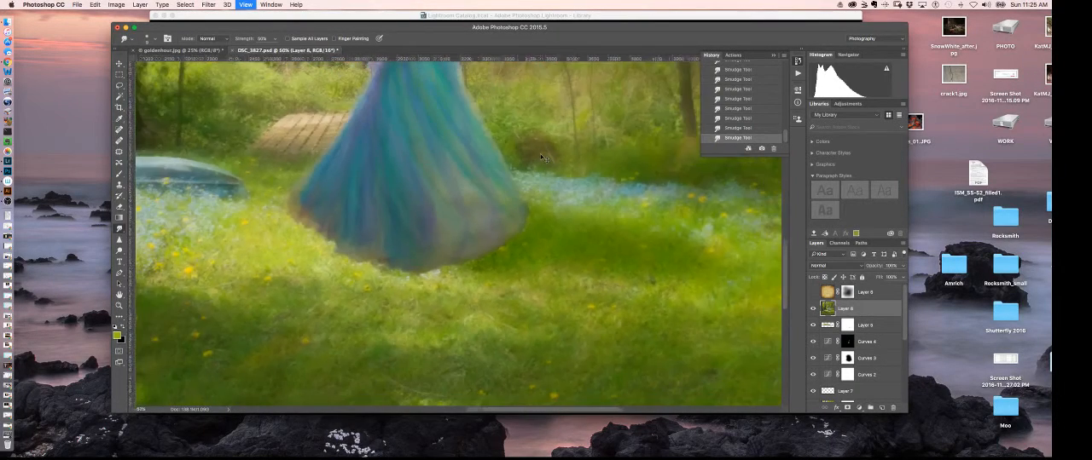
key(super+minus)
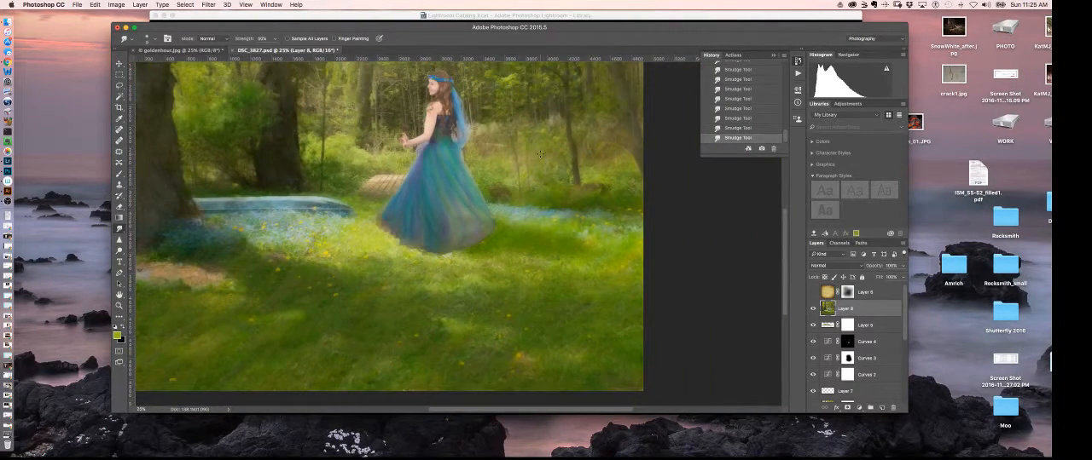
key(super+equal)
key(super+equal)
key(super+equal)
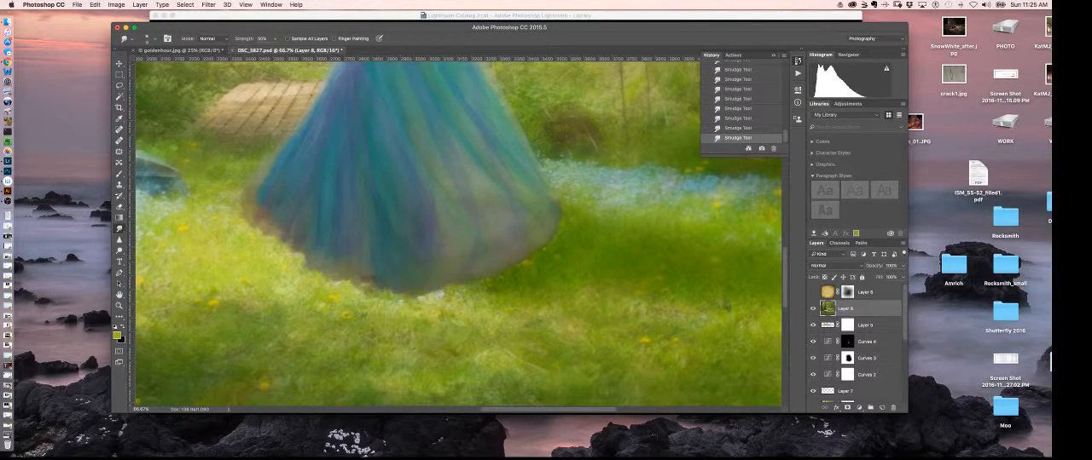
click(813, 309)
click(814, 309)
click(814, 310)
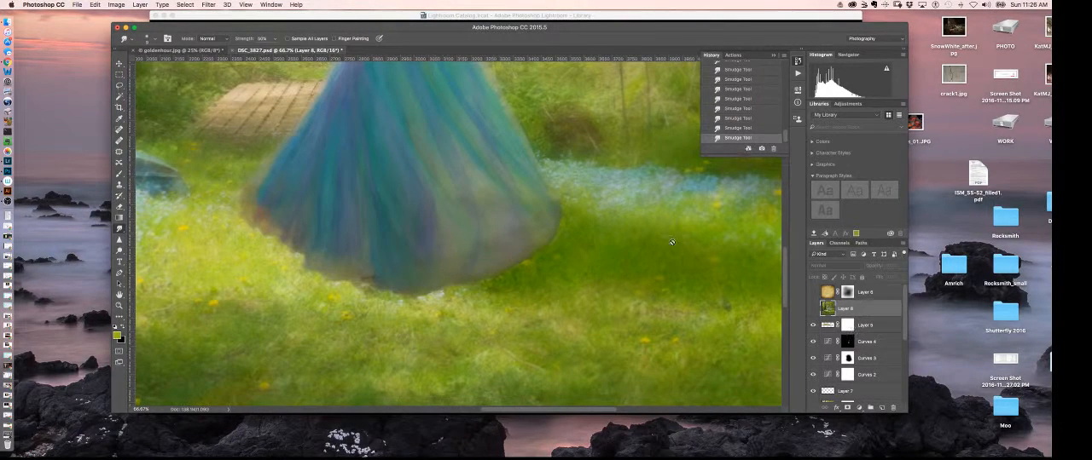
click(812, 308)
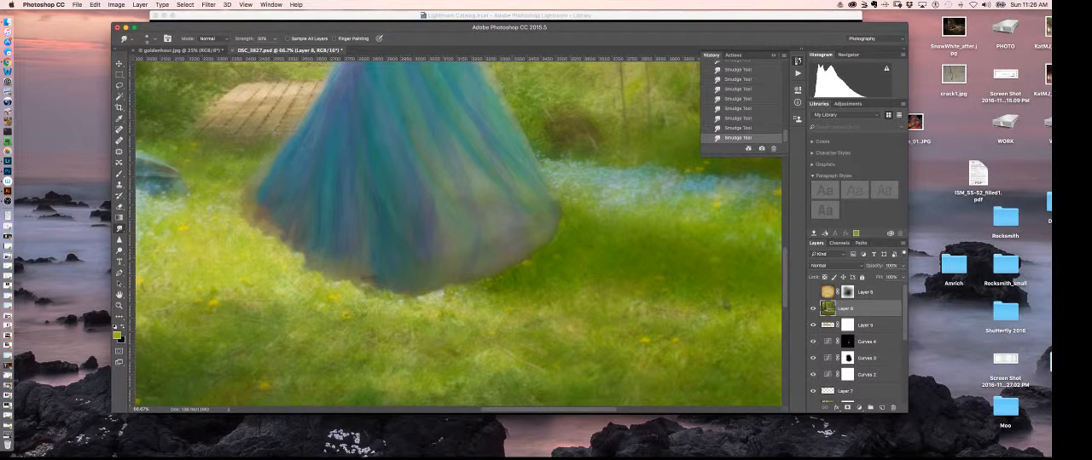
Step: Smudge the remaining rough spots along the right edge of the hem and across the lower skirt
key(super+plus)
key(super+plus)
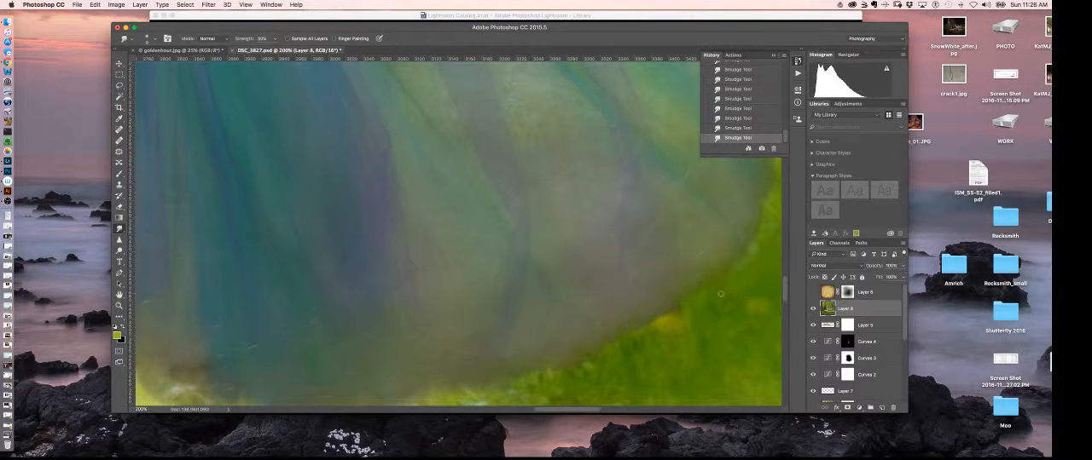
drag(727, 311, 676, 326)
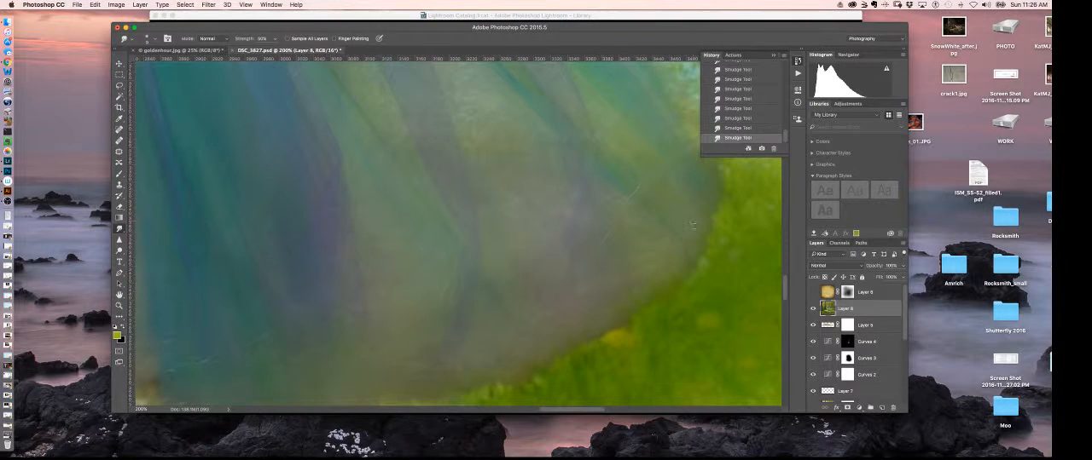
mouse_move(731, 234)
mouse_down()
mouse_move(699, 287)
mouse_move(761, 262)
mouse_move(725, 275)
mouse_move(704, 238)
mouse_up()
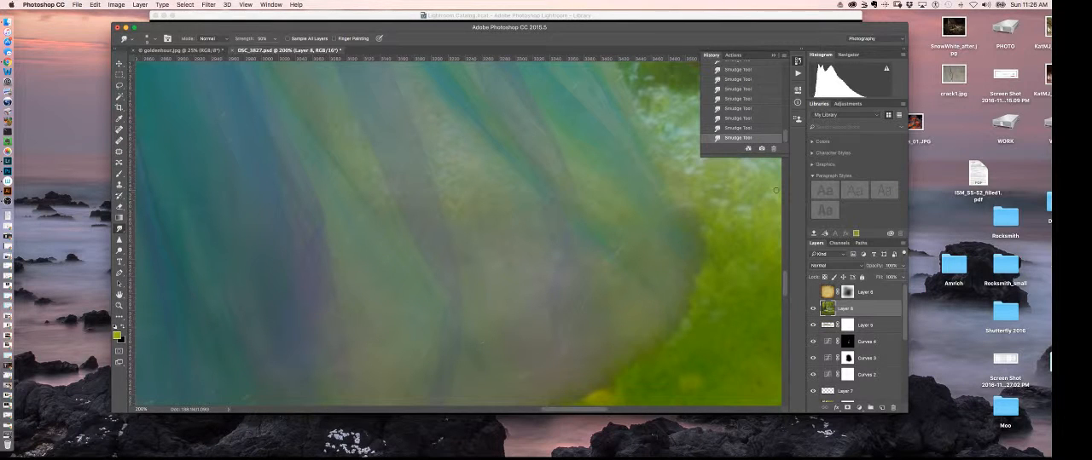
mouse_move(500, 384)
mouse_down()
mouse_move(533, 265)
mouse_move(605, 219)
mouse_move(582, 285)
mouse_up()
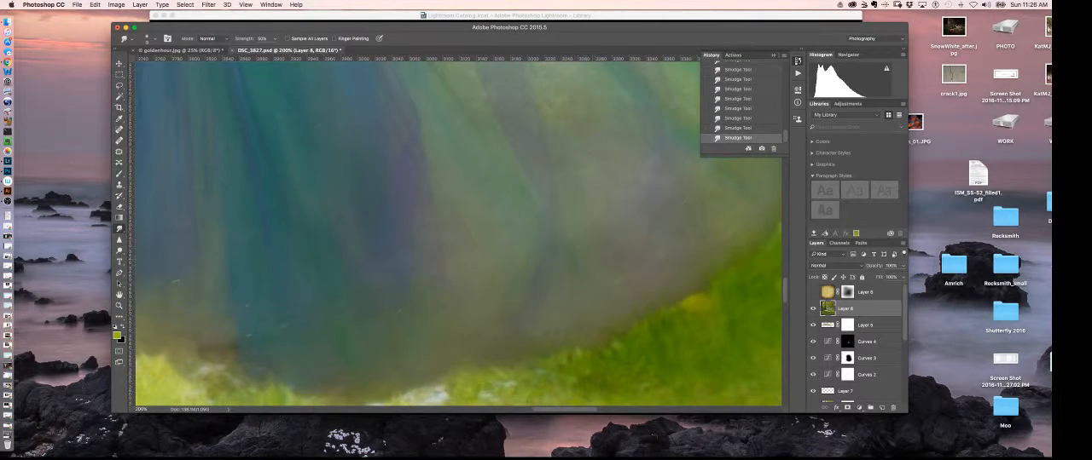
key(super+minus)
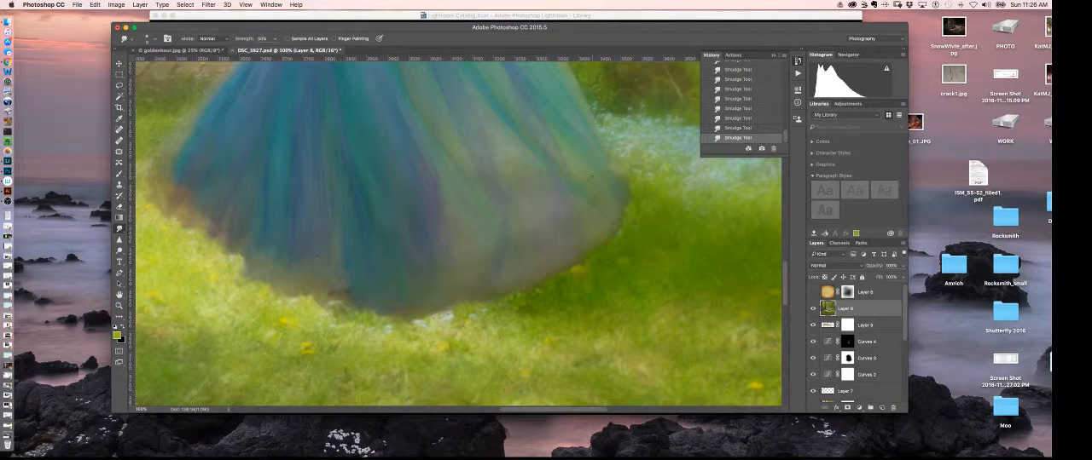
drag(453, 241, 596, 344)
drag(502, 311, 551, 328)
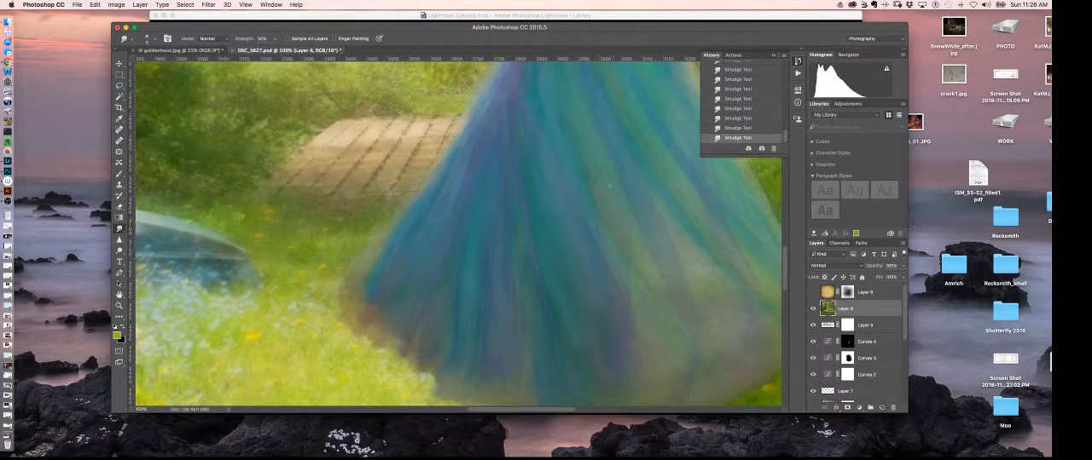
drag(481, 318, 474, 292)
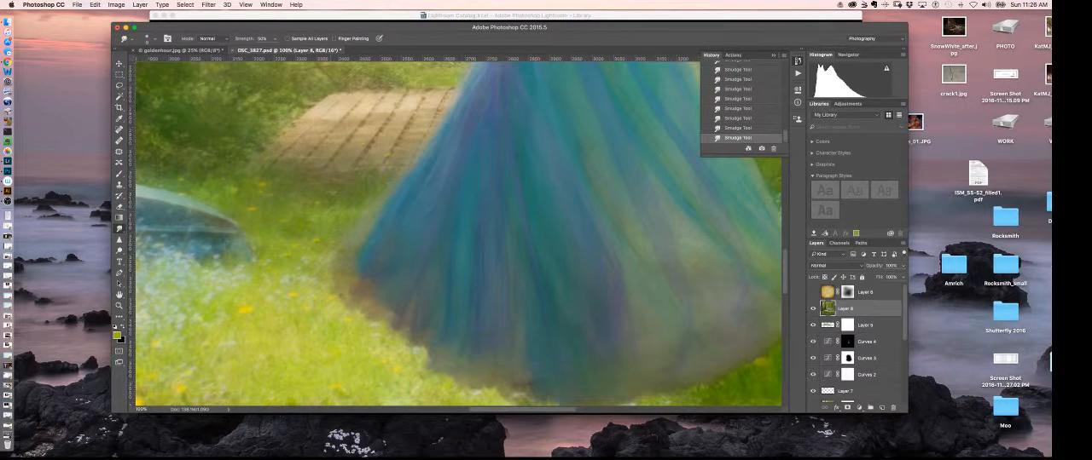
drag(485, 316, 454, 345)
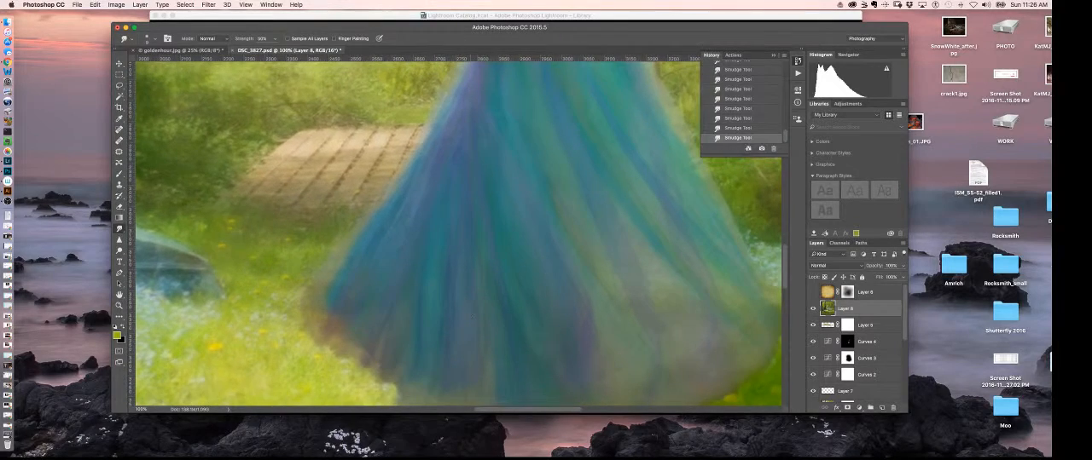
Step: View the whole portrait and show the golden texture layer again above the smudged layer
key(super+minus)
key(super+minus)
key(super+minus)
key(super+minus)
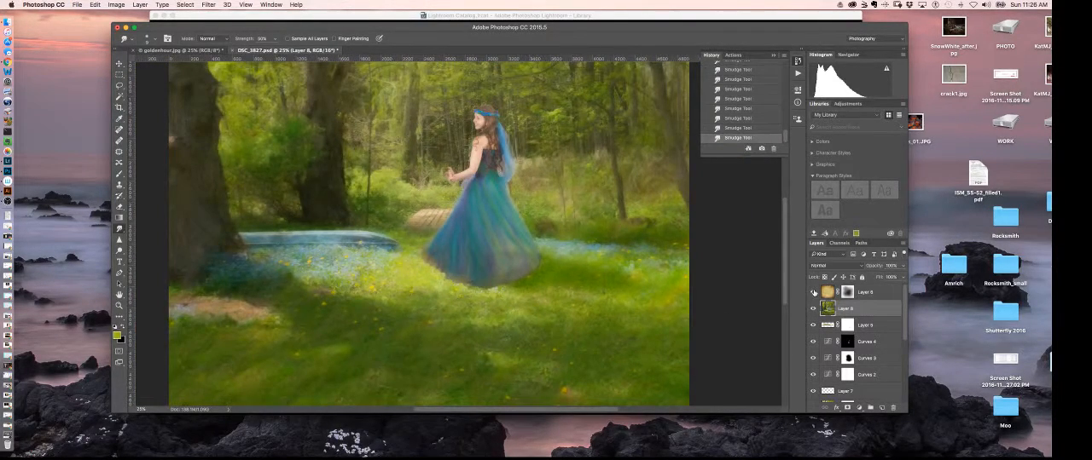
click(813, 292)
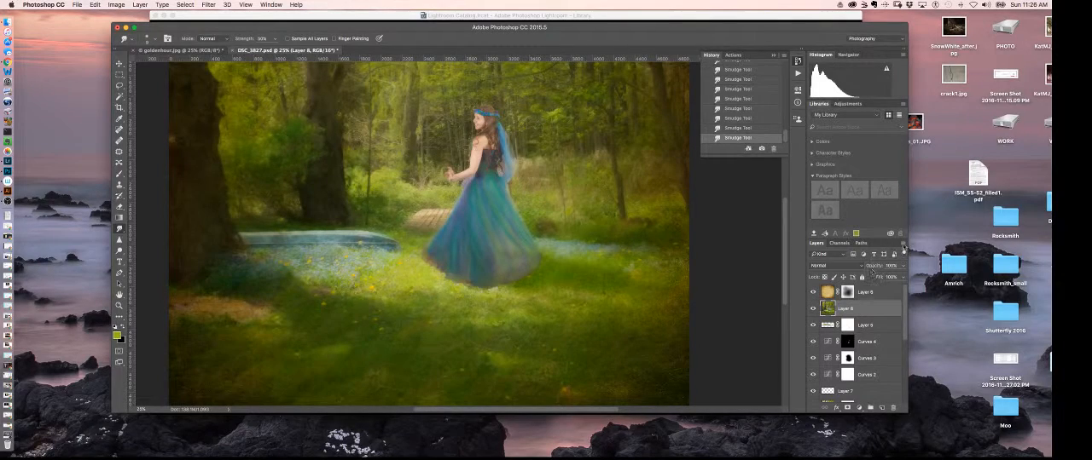
Step: Add a Curves adjustment above the merged layer and brighten the midtones by raising input 87 to output 120
click(903, 243)
key(Escape)
click(858, 408)
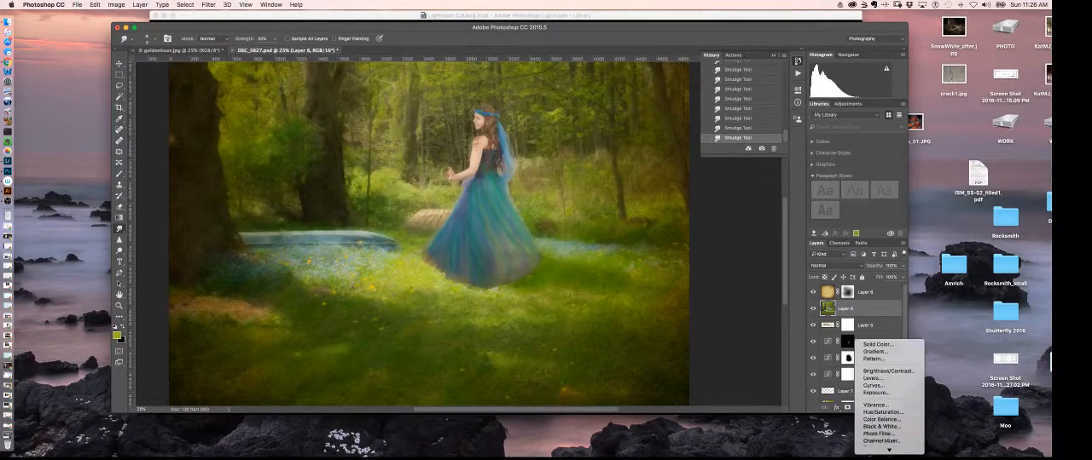
click(890, 367)
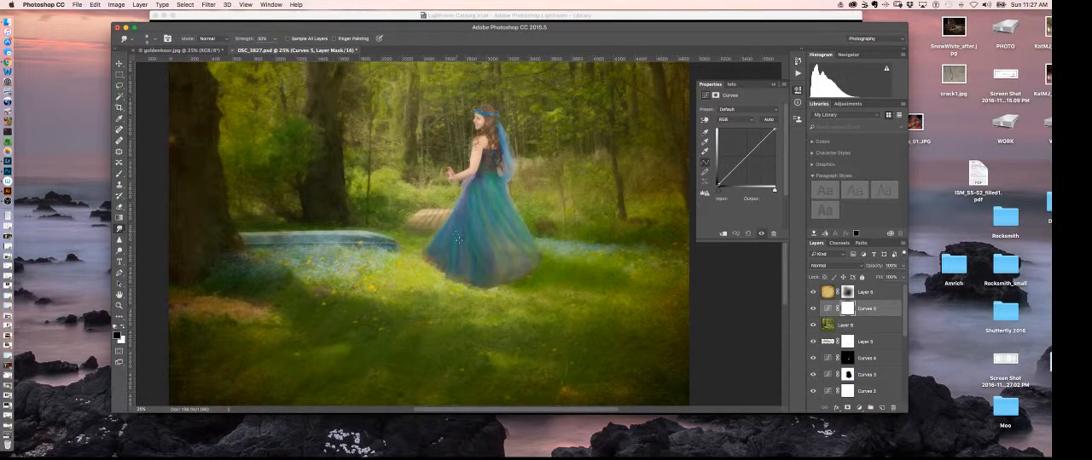
drag(738, 166, 737, 157)
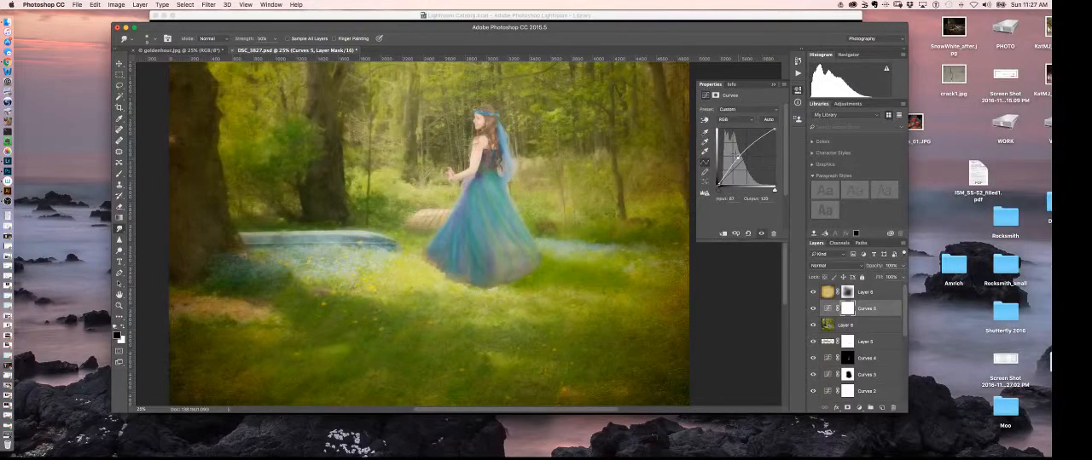
click(773, 84)
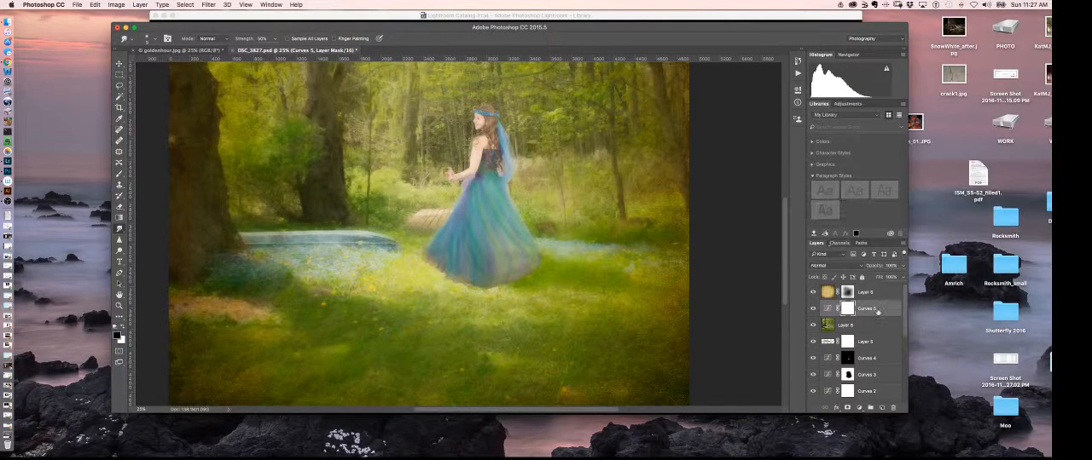
Step: Move the new Curves adjustment above the texture layer and fill its mask with black
drag(876, 313, 876, 290)
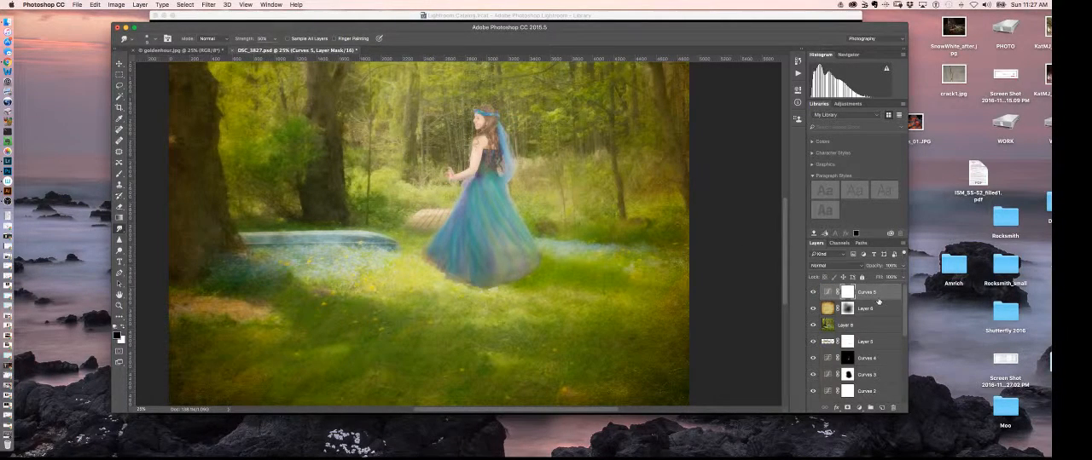
key(super+a)
key(alt+BackSpace)
Step: Set up the Brush tool with a smaller tip and white as the foreground color for painting on the Curves mask
key(super+equal)
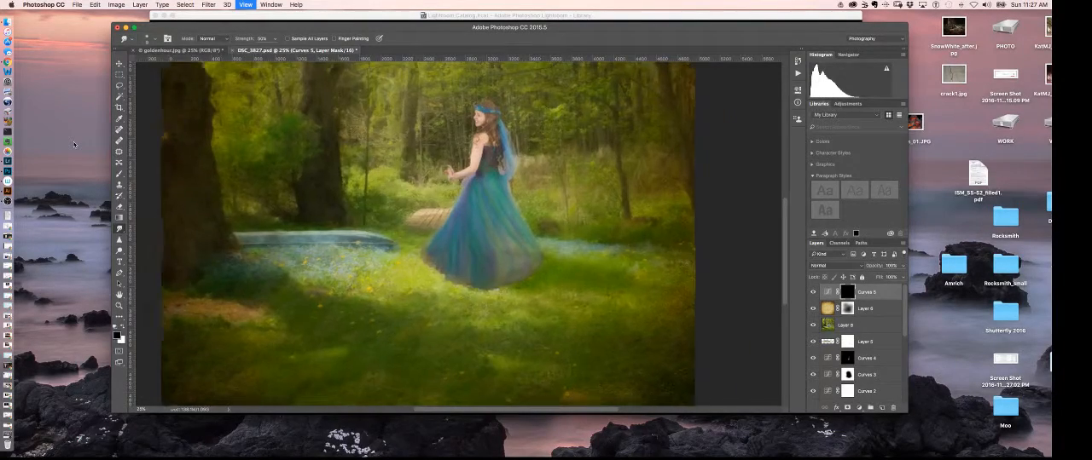
key(super+equal)
key(super+equal)
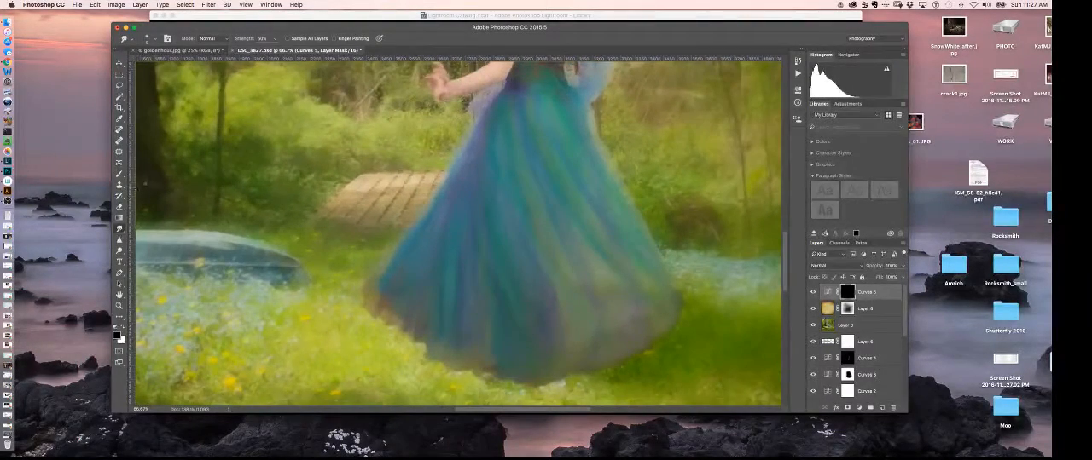
click(120, 174)
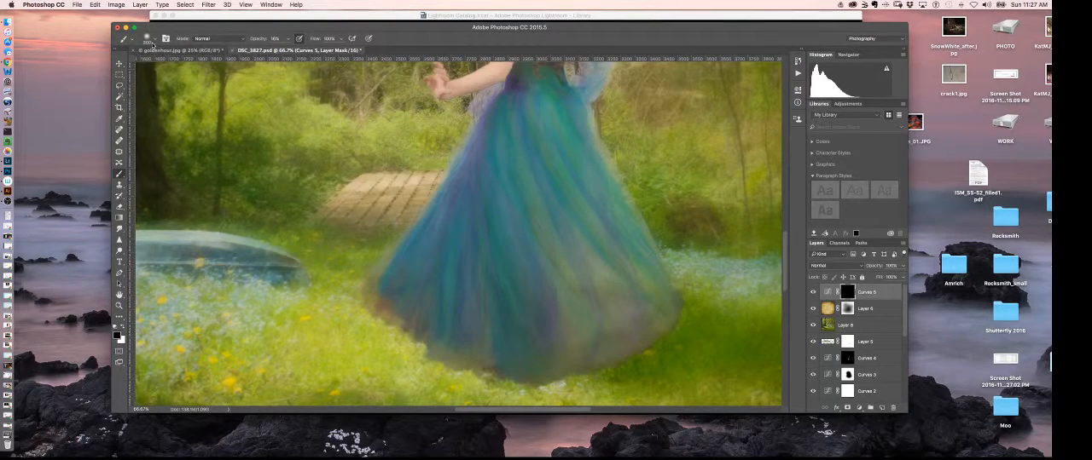
click(155, 40)
click(323, 80)
key(bracketleft)
key(bracketleft)
key(bracketleft)
key(bracketleft)
key(bracketleft)
key(bracketleft)
key(bracketleft)
key(x)
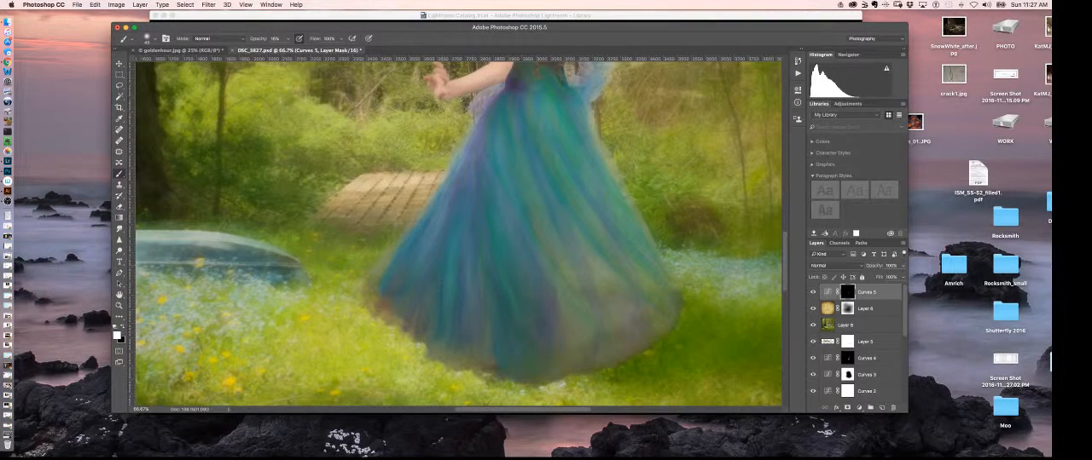
Step: Review the figure's upper body and the whole portrait, and clear the active selection around the canvas
scroll(516, 196, up, 5)
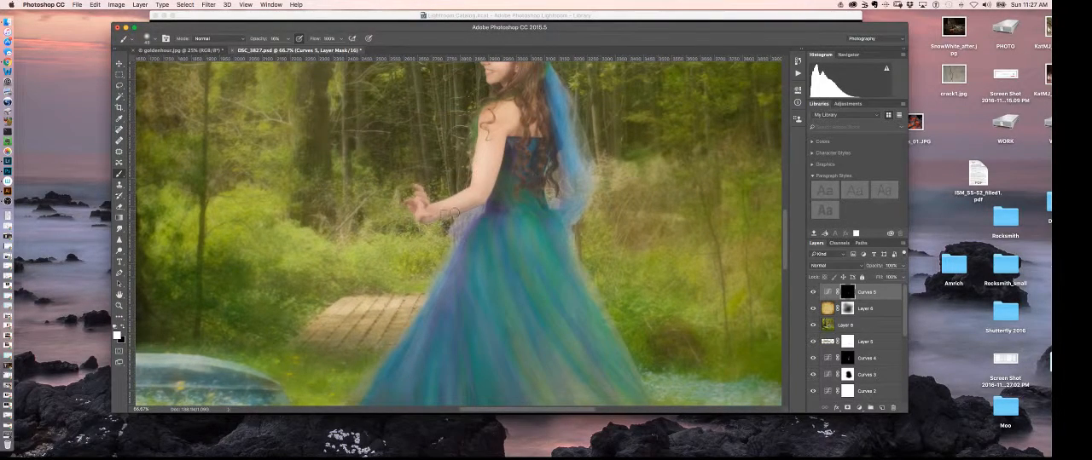
scroll(493, 160, up, 5)
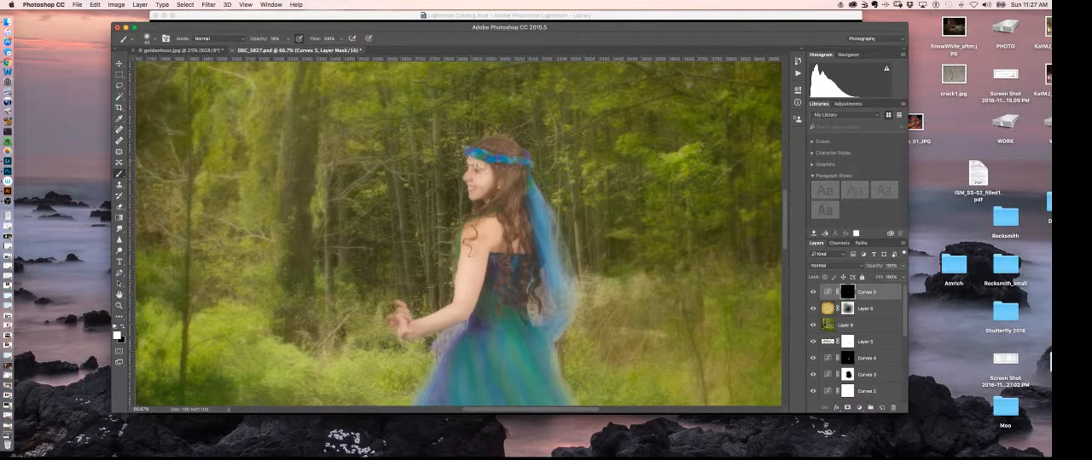
key(super+minus)
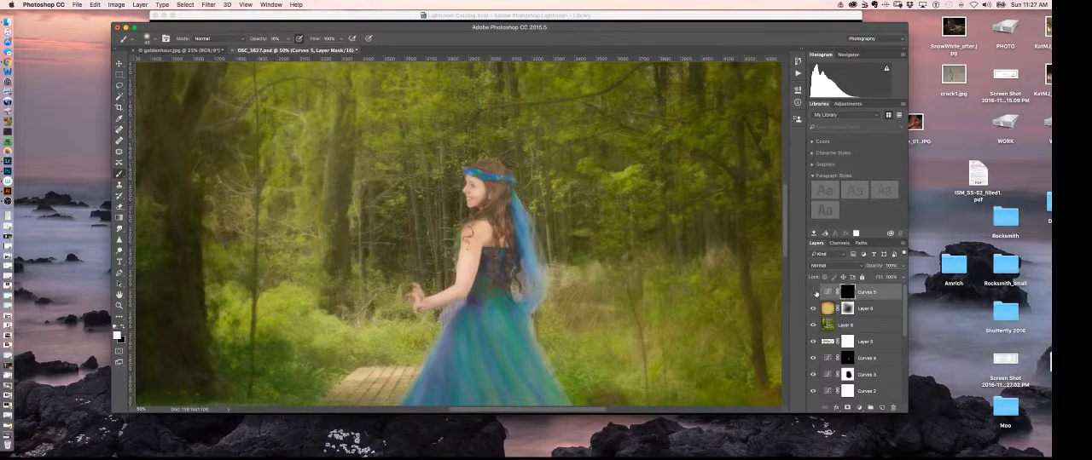
key(super+minus)
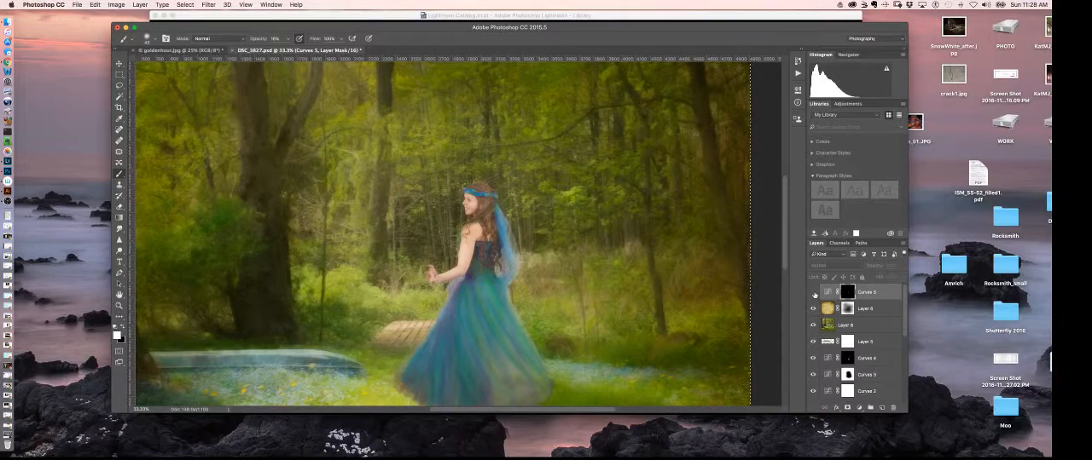
drag(454, 348, 516, 258)
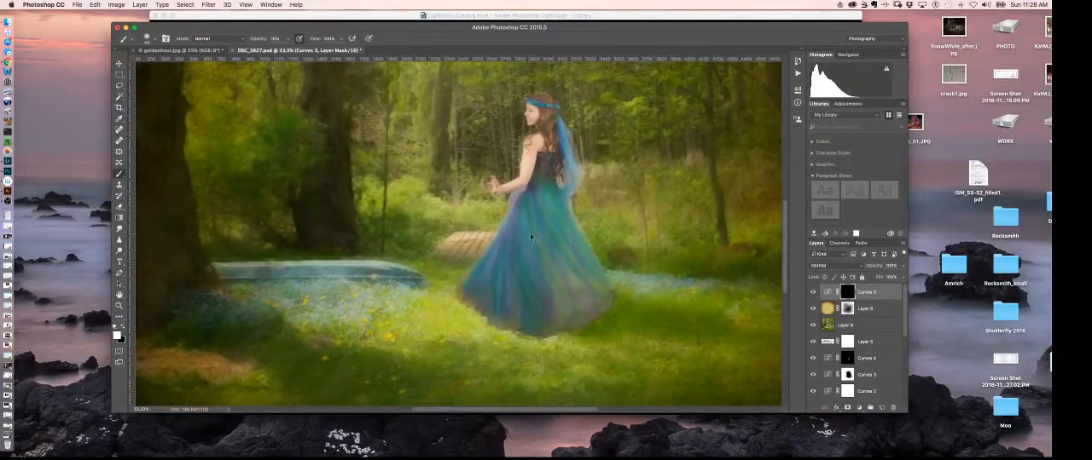
key(super+minus)
key(super+minus)
key(super+minus)
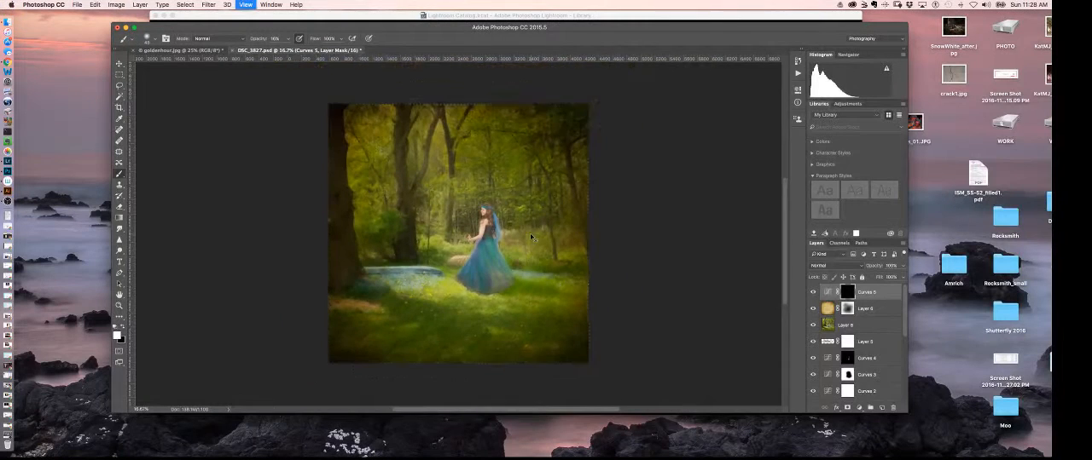
key(super+d)
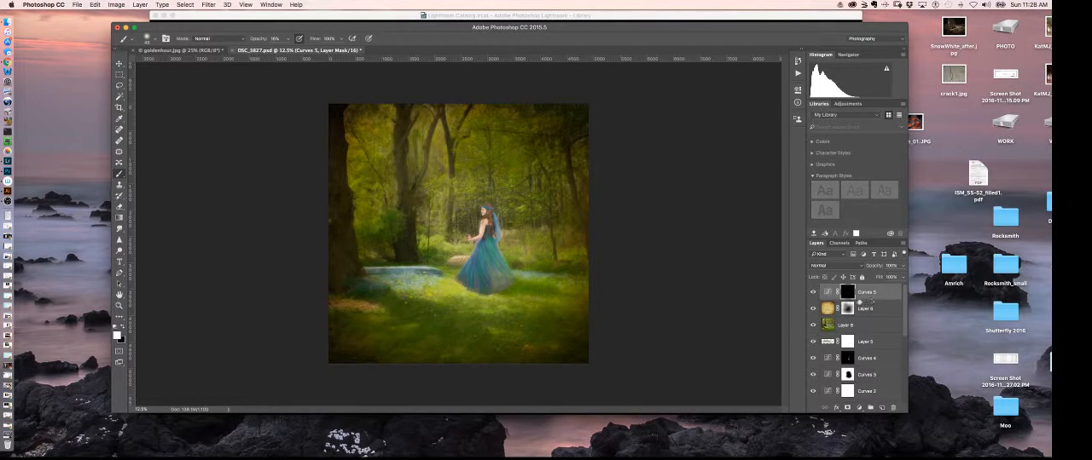
Step: Hide every layer from the topmost Curves adjustment down to Layer 2, leaving only the Background photo
drag(812, 292, 811, 393)
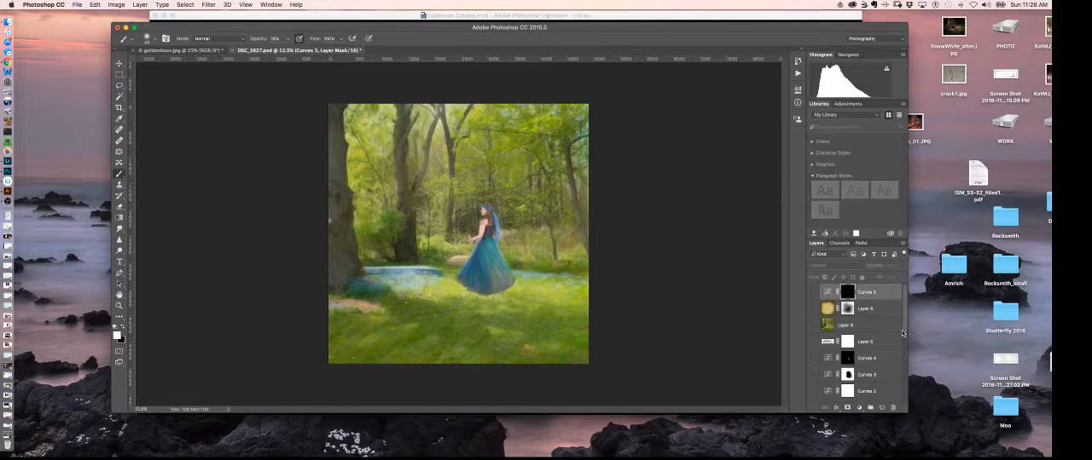
drag(904, 335, 903, 374)
drag(813, 324, 813, 377)
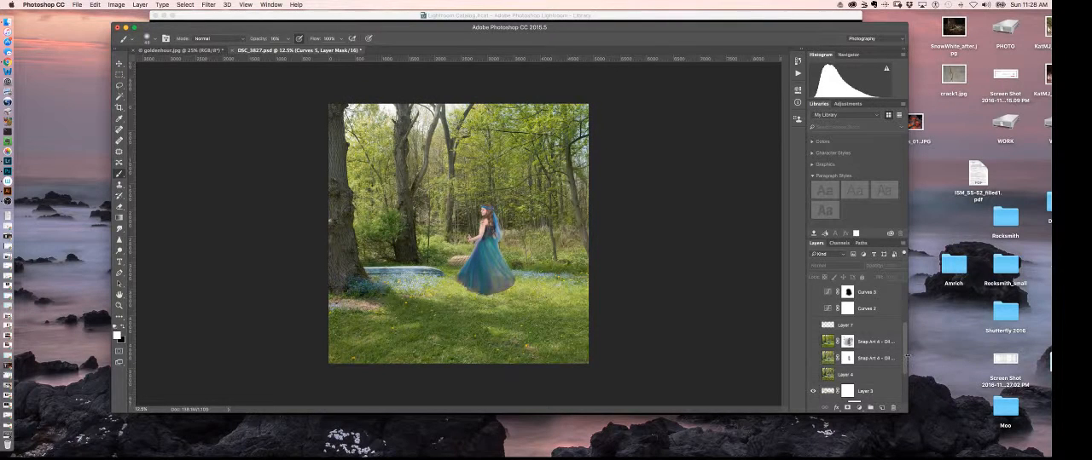
drag(906, 356, 904, 388)
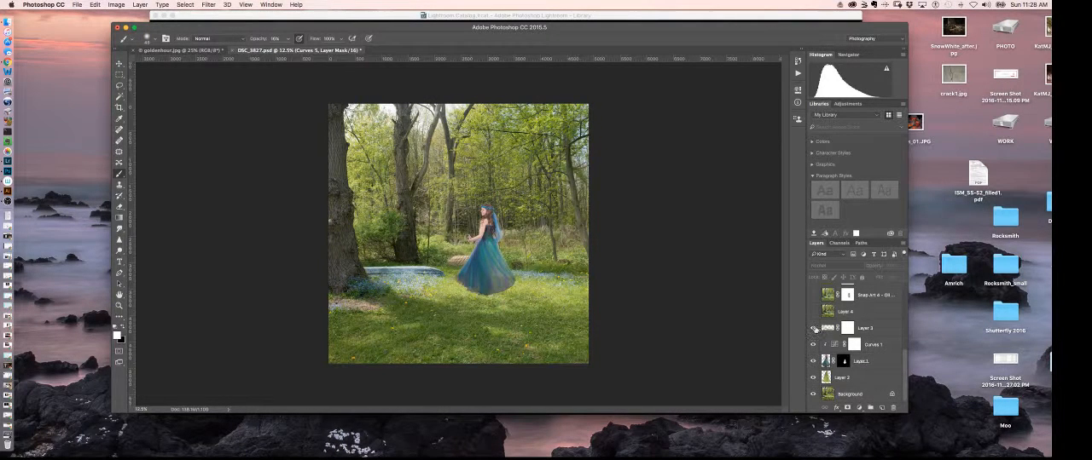
drag(812, 329, 813, 382)
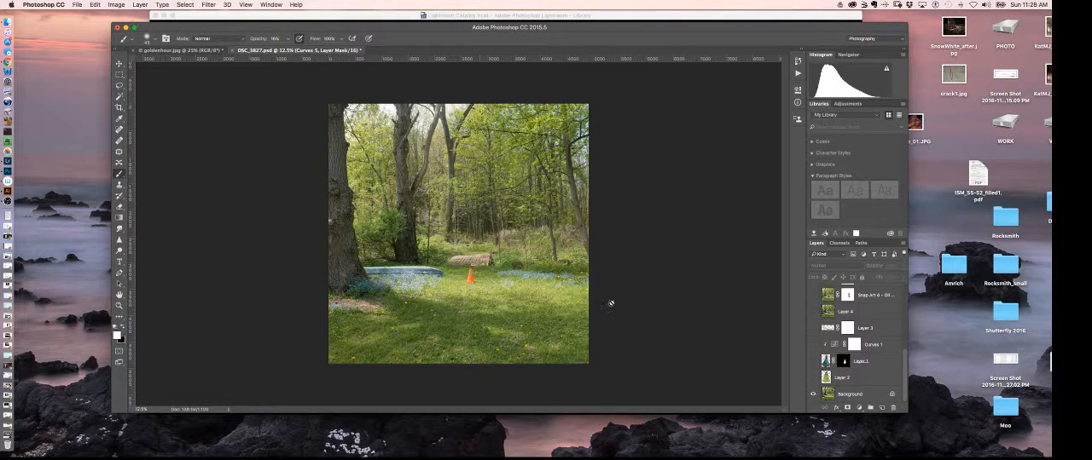
Step: Show Layer 2, Layer 1, Curves 1, Layer 3 and Layer 4 again, working up from the Background
click(813, 377)
click(812, 362)
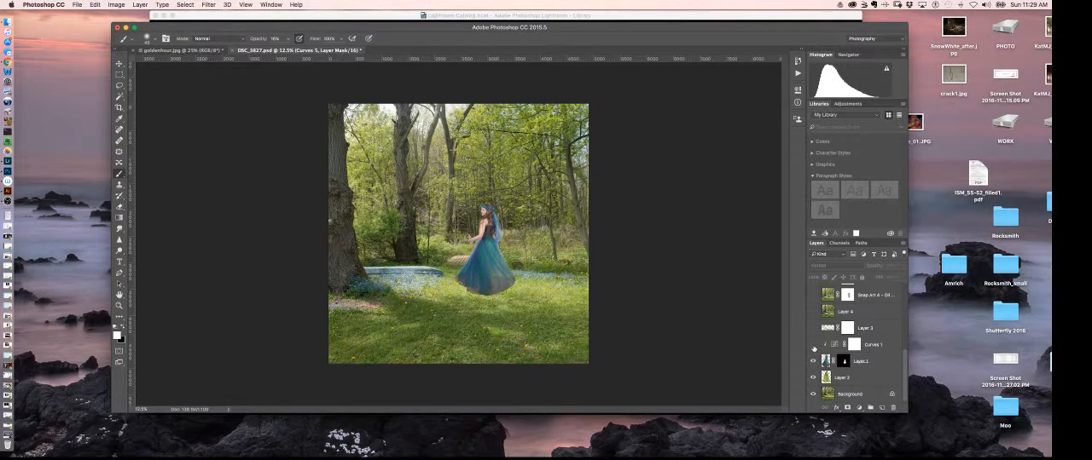
click(813, 344)
click(813, 312)
scroll(904, 362, up, 1)
scroll(904, 362, up, 2)
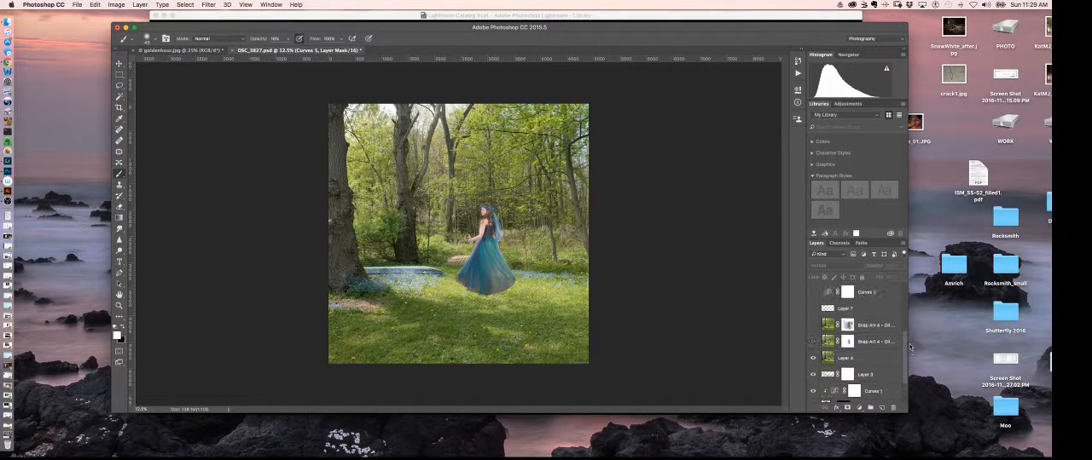
Step: Show both Snap Art layers again, and compare the portrait with and without Layer 7, leaving it on
click(814, 342)
click(814, 325)
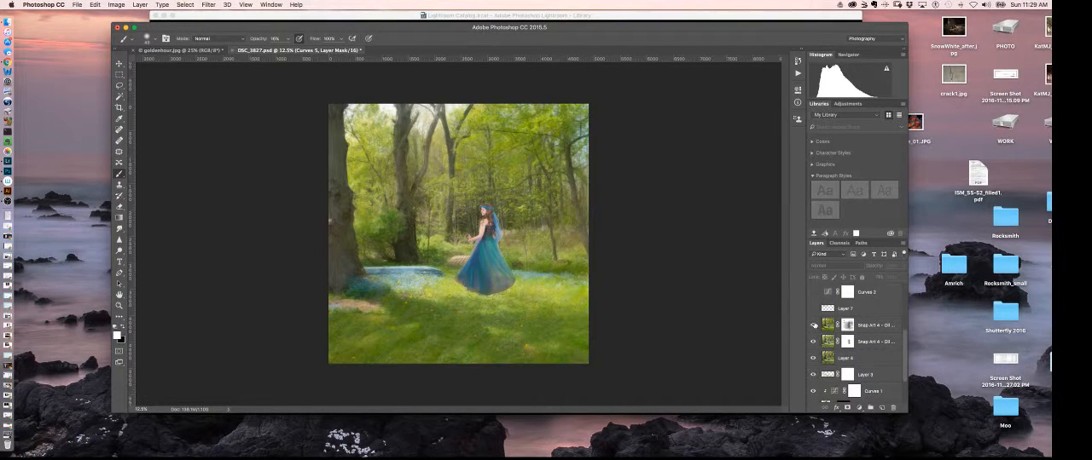
click(812, 309)
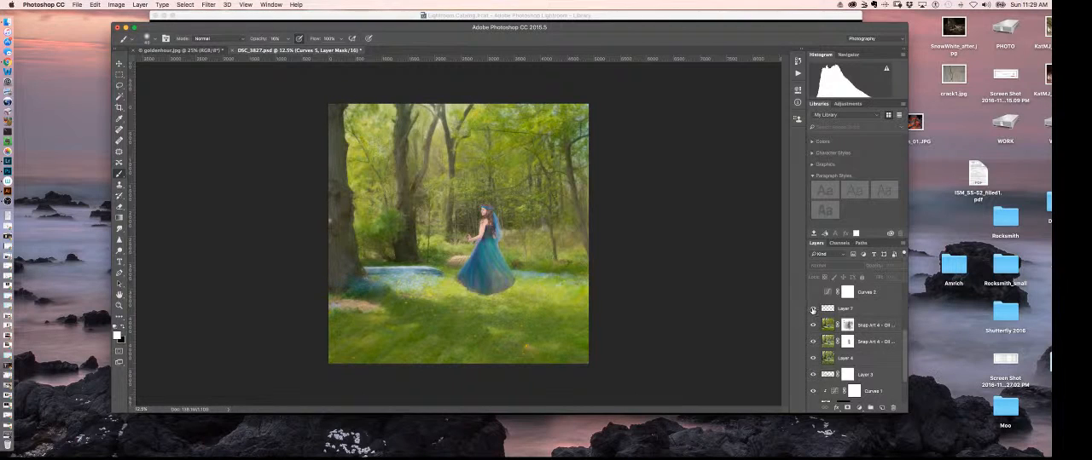
click(813, 308)
click(813, 309)
Step: Show Curves 2, Curves 3, Curves 4 and the masked layer directly above them again
scroll(904, 345, up, 2)
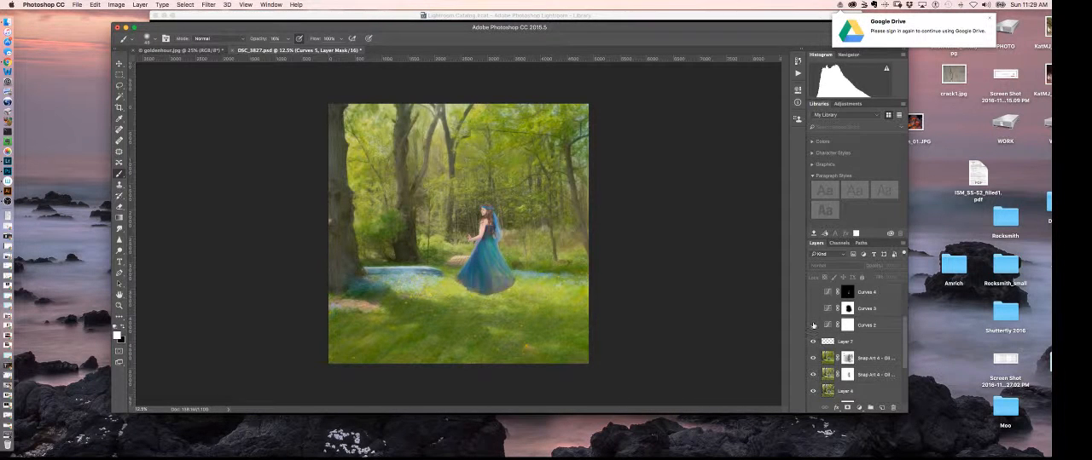
click(814, 326)
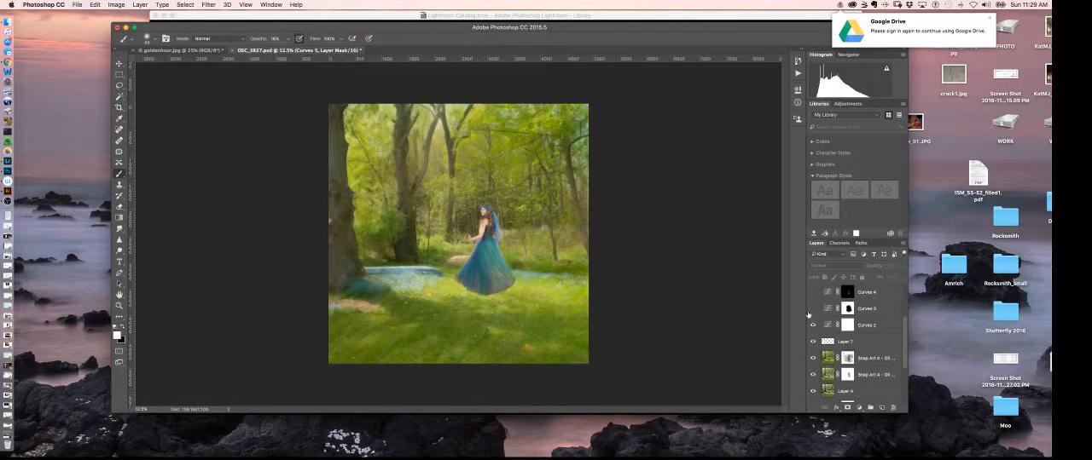
click(813, 309)
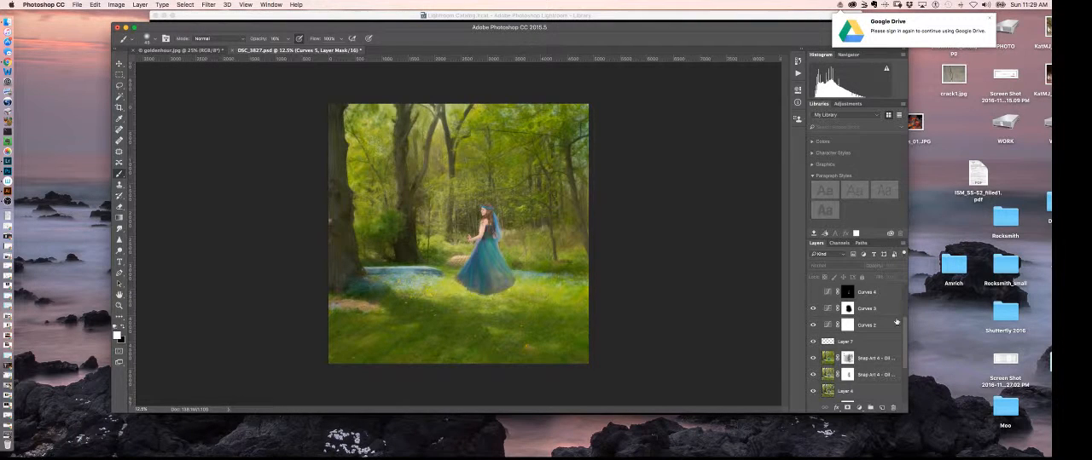
scroll(905, 328, up, 1)
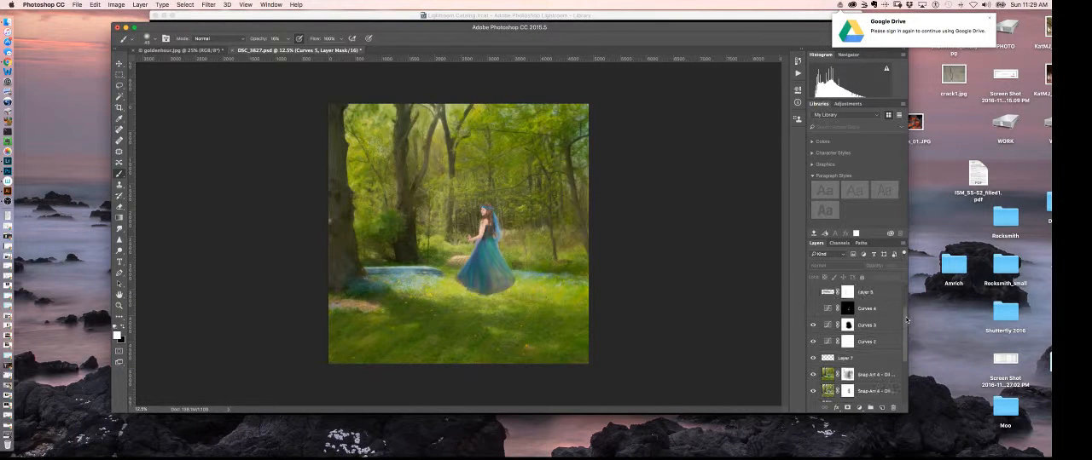
click(812, 308)
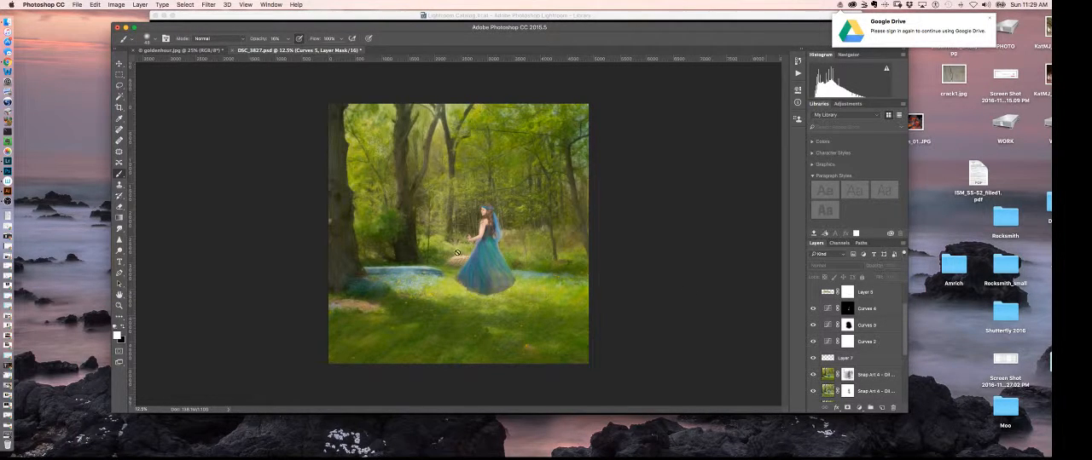
click(811, 293)
Step: Show the smudged merged layer again and compare the dress hem with and without it at closer range
scroll(868, 309, up, 2)
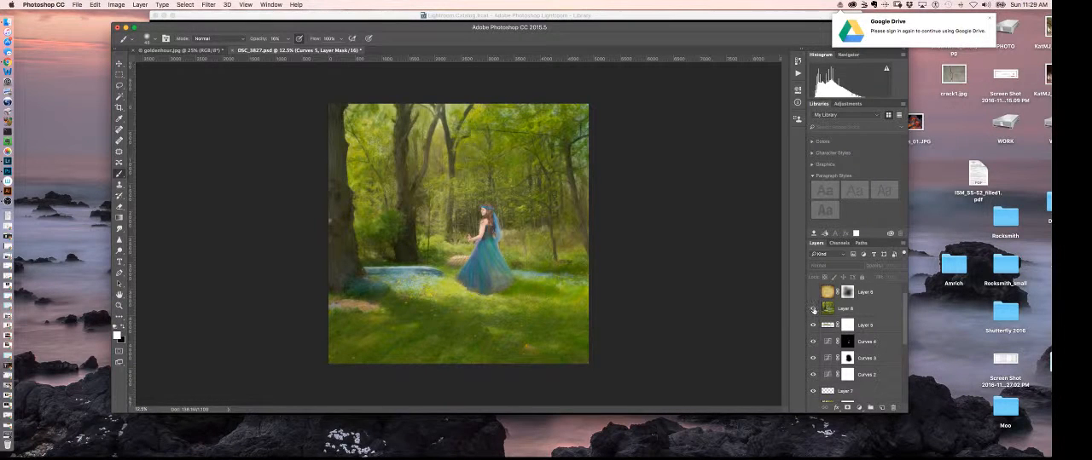
click(813, 310)
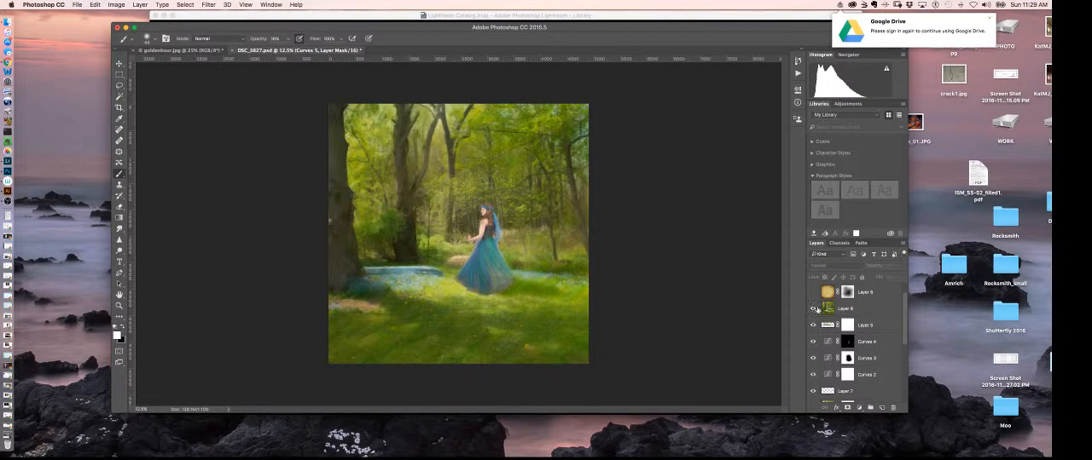
click(813, 310)
click(813, 309)
key(super+equal)
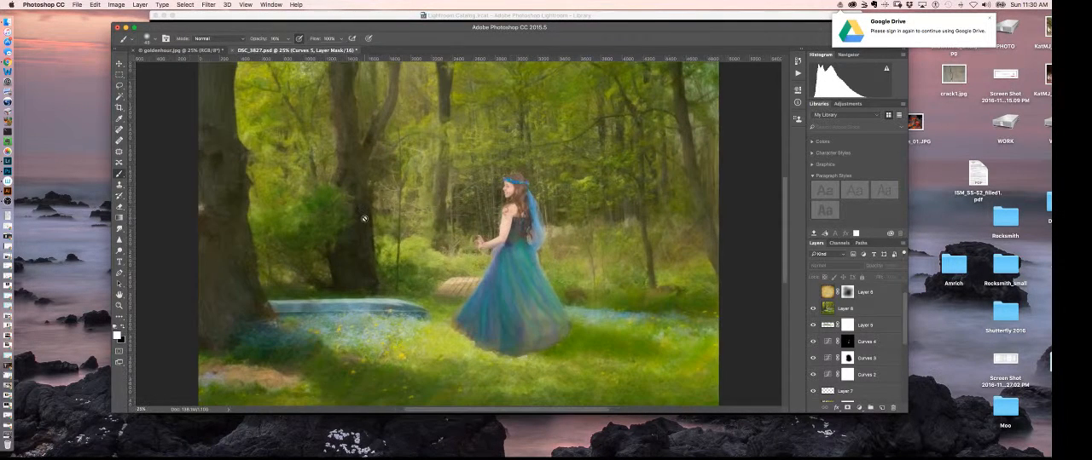
click(813, 309)
click(812, 309)
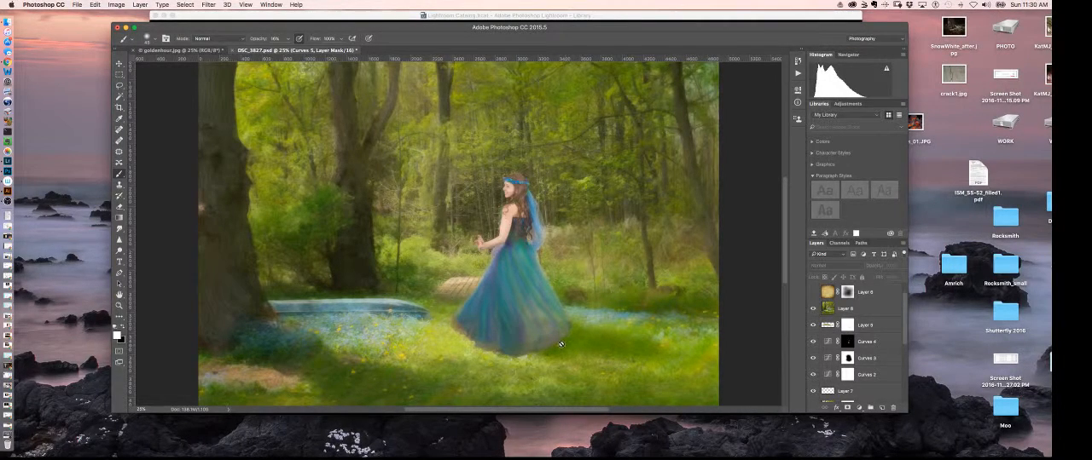
Step: Show the golden texture layer again and view the whole portrait
click(813, 291)
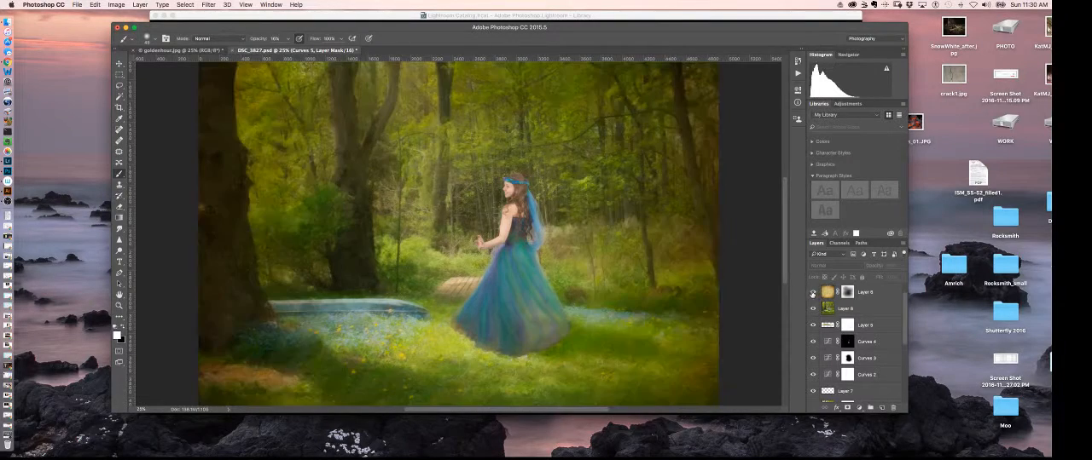
key(super+minus)
key(super+minus)
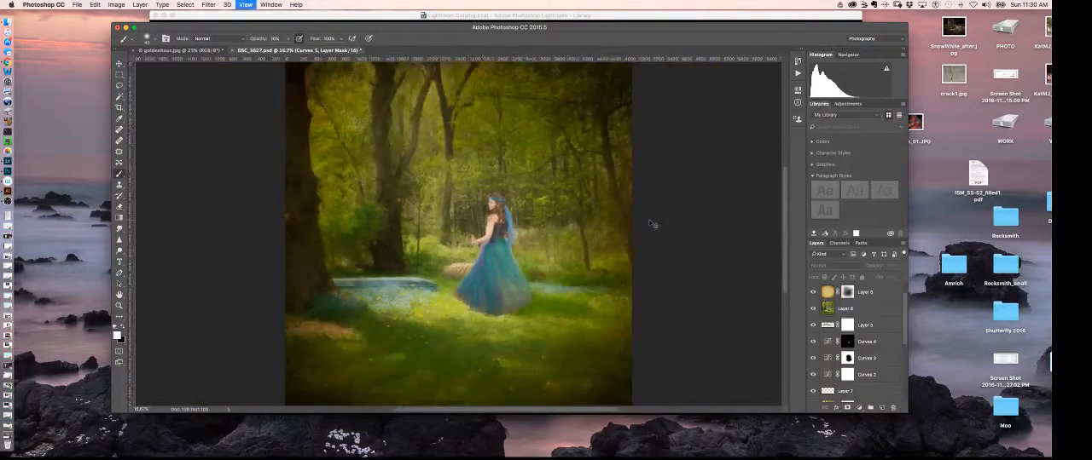